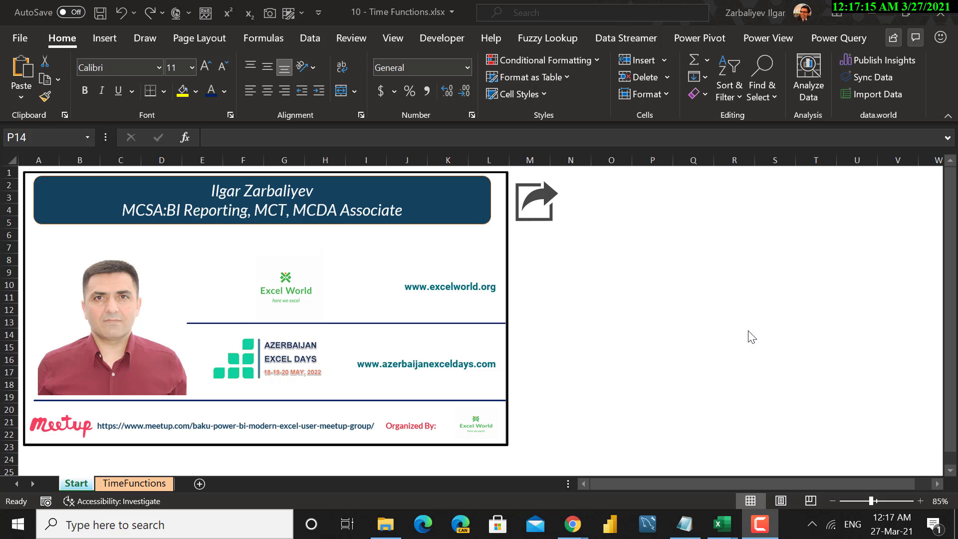
- Open the TimeFunctions sheet and examine the listed time functions and their descriptions, from HOUR through SECOND
left_click(663, 335)
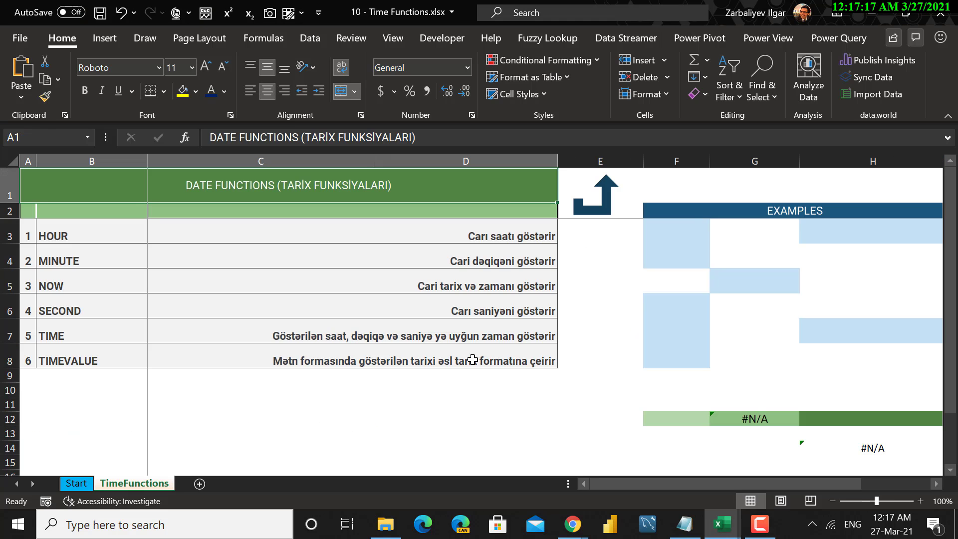
left_click(107, 237)
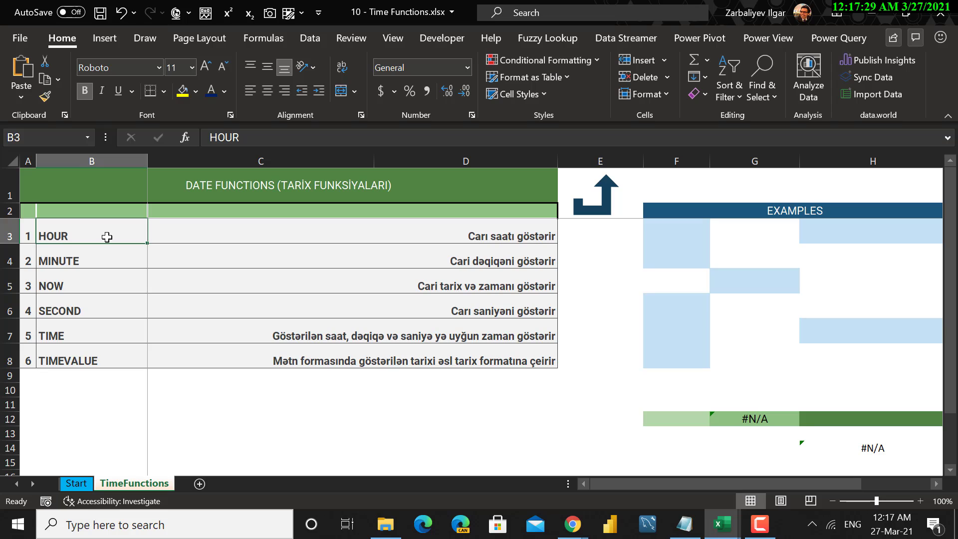
left_click(490, 241)
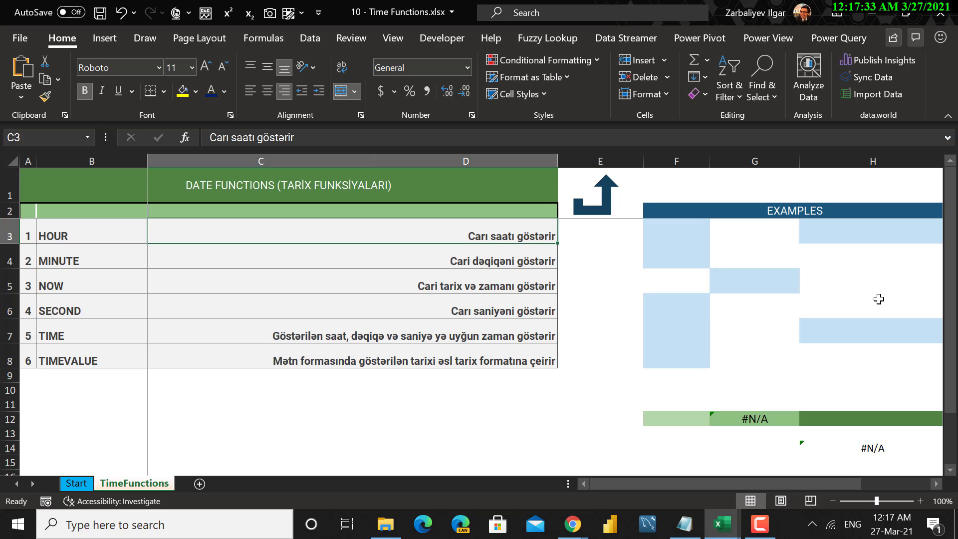
key("Left")
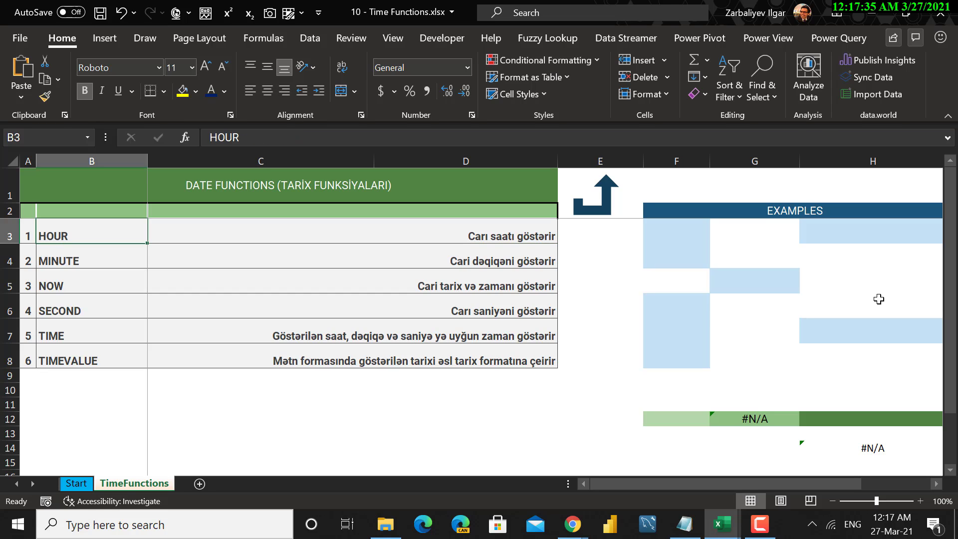
key("Right")
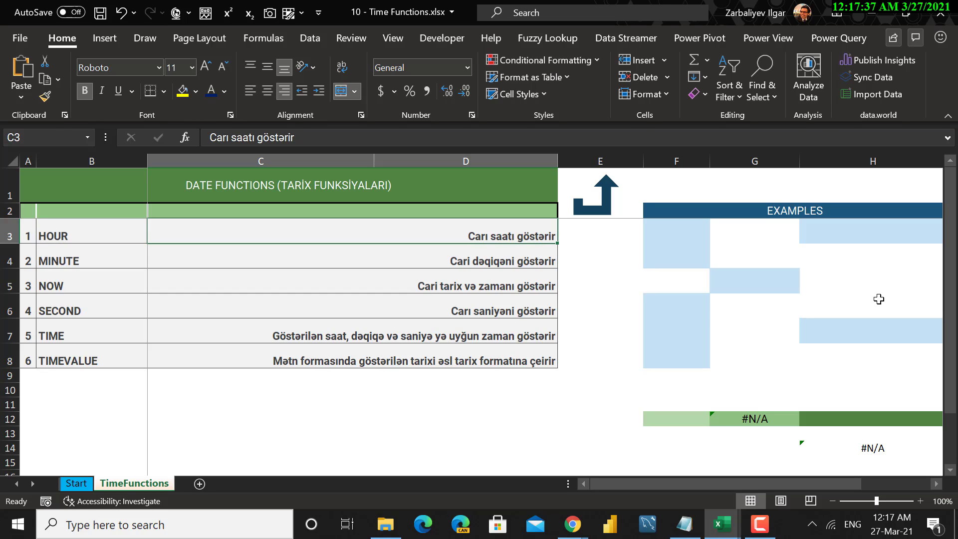
key("Right")
key("Left")
key("Down")
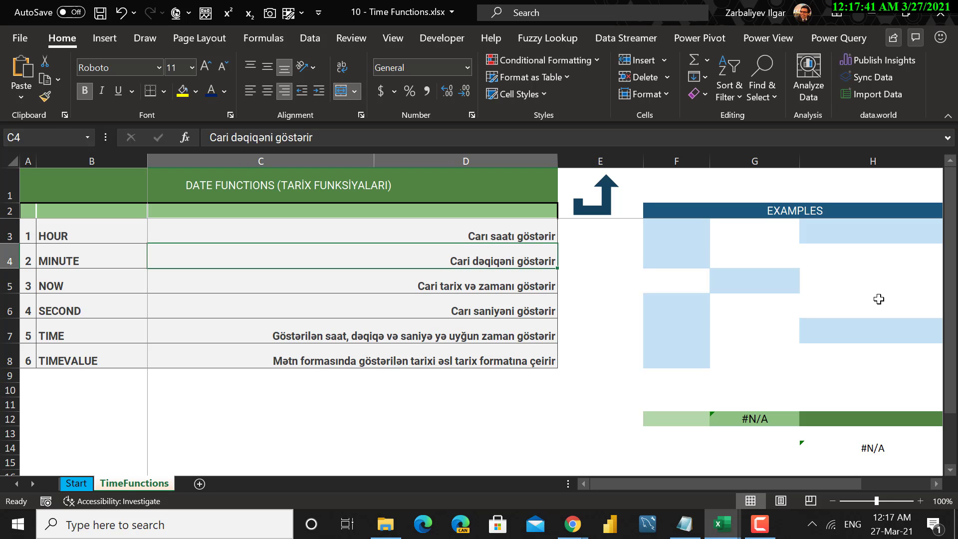
key("Right")
key("Left")
key("Down")
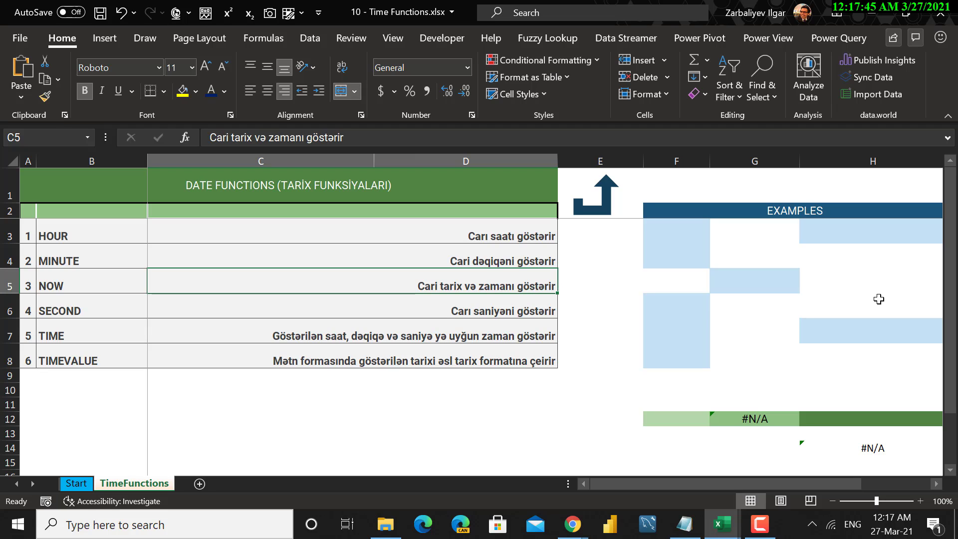
key("Down")
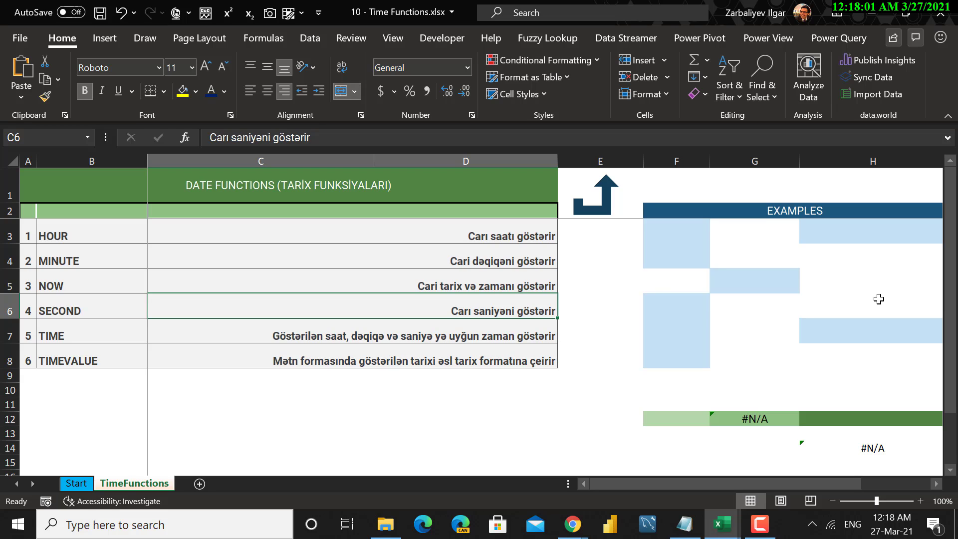
- Enter the time 10:32:59 in cell H3 of the examples area
left_click(619, 259)
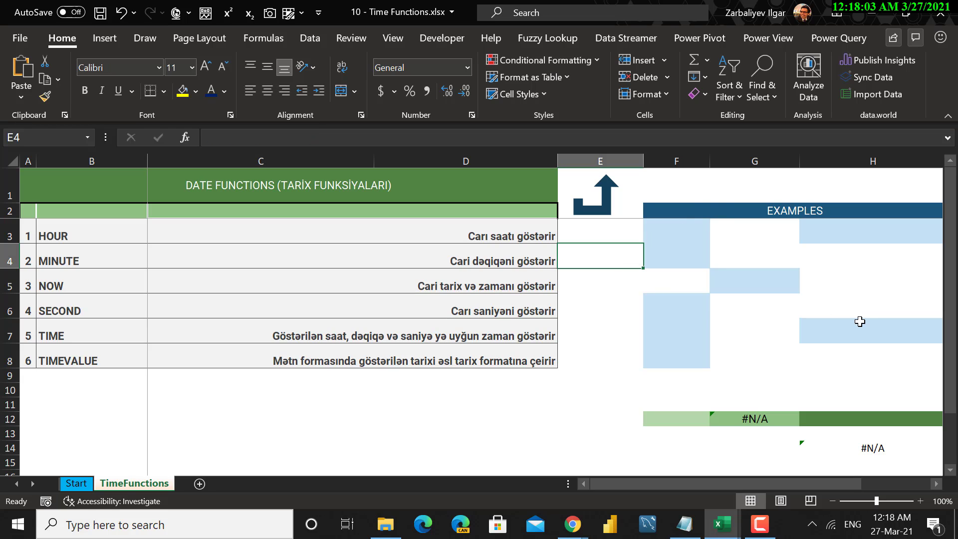
key("Up")
key("Right")
key("Right")
key("Right")
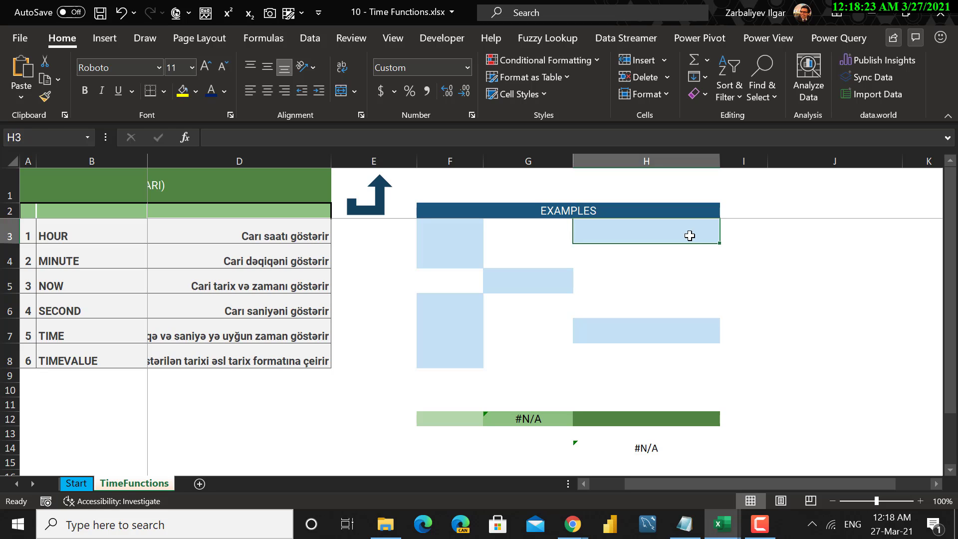
type("10:32")
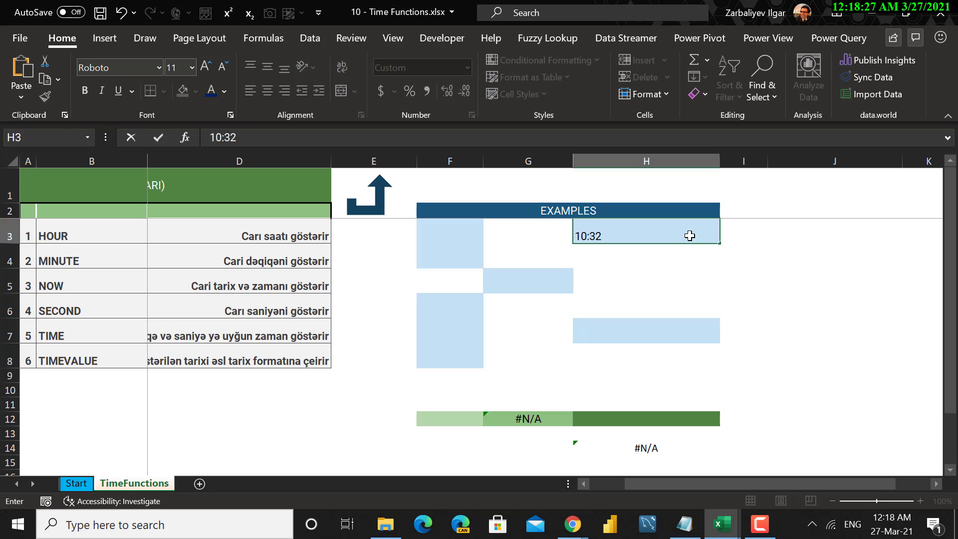
type(":59")
key("Return")
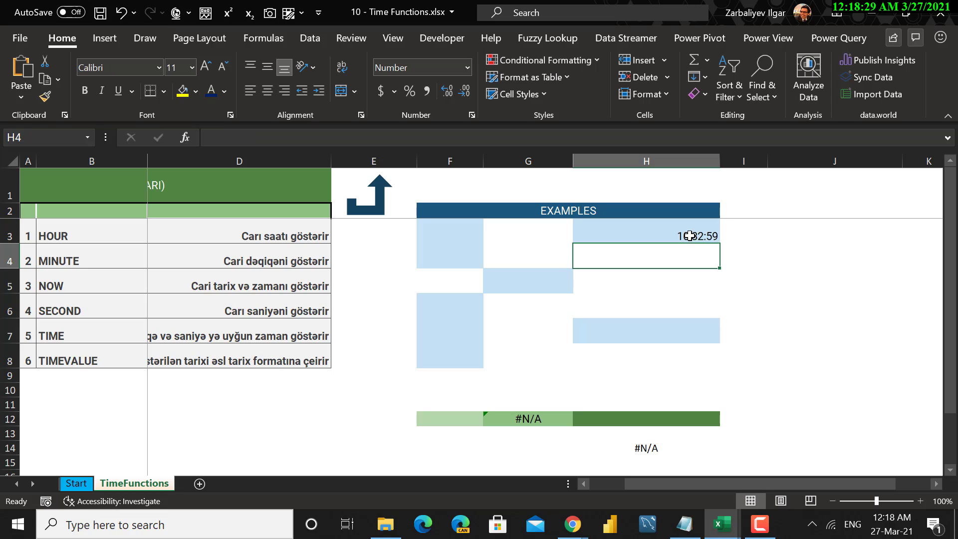
- Examine the Time number formats for cell H3 and the available ways to reach its cell formatting settings
left_click(690, 236)
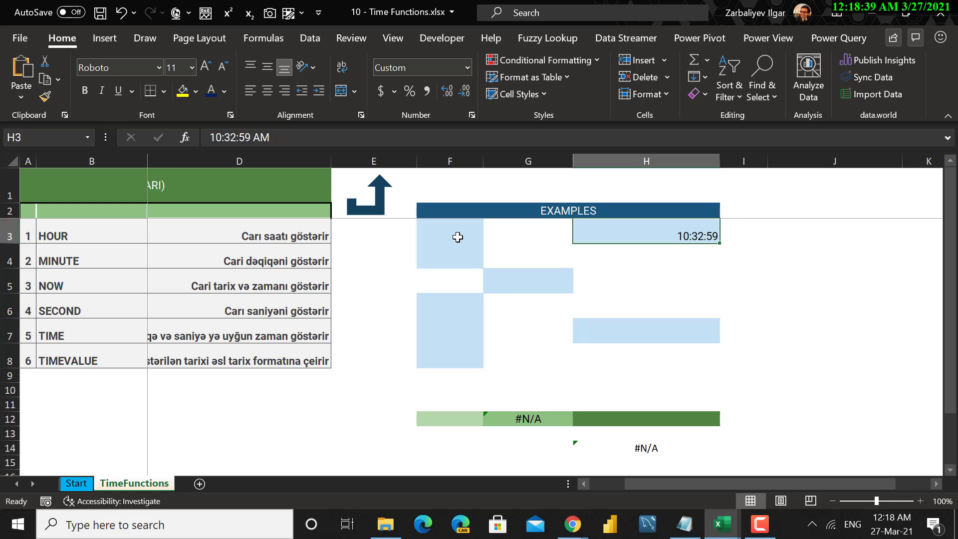
key("ctrl+1")
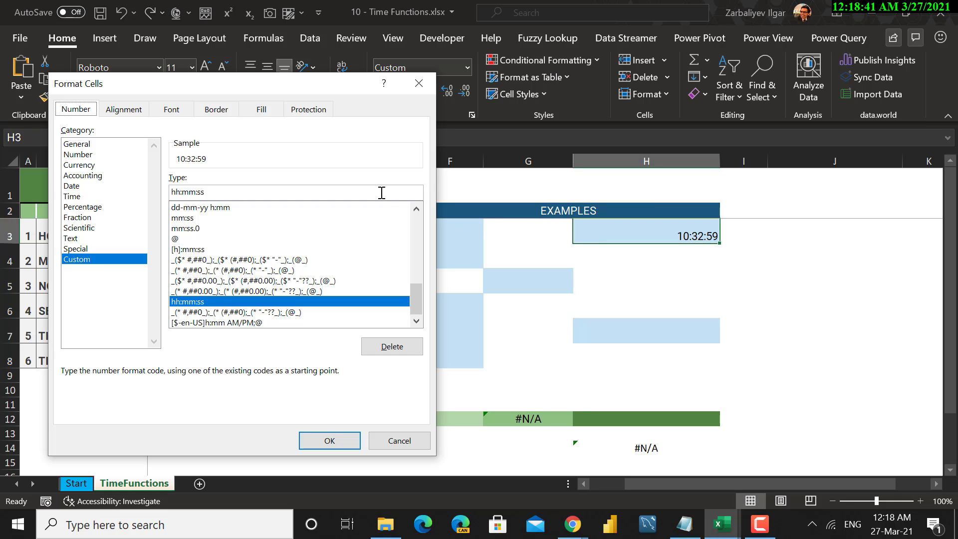
left_click(83, 198)
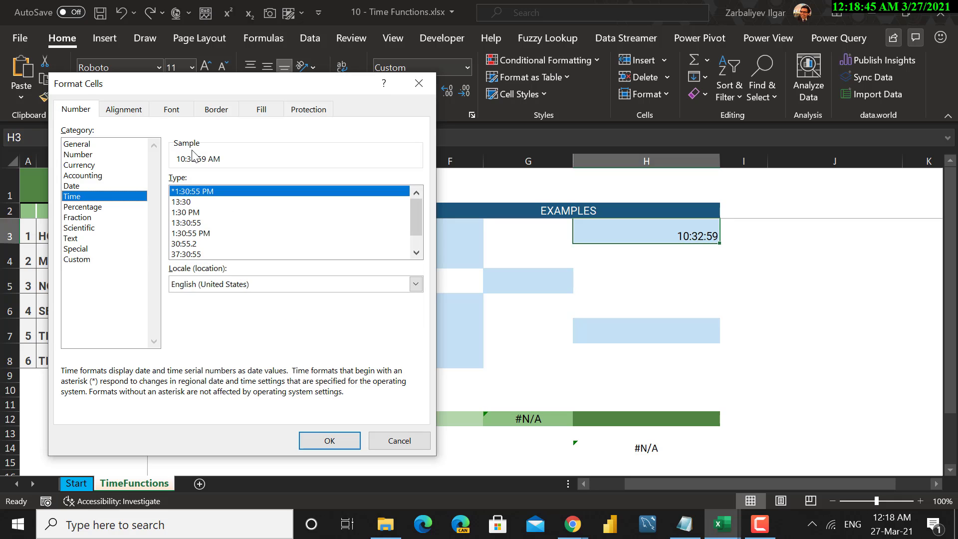
left_click(418, 84)
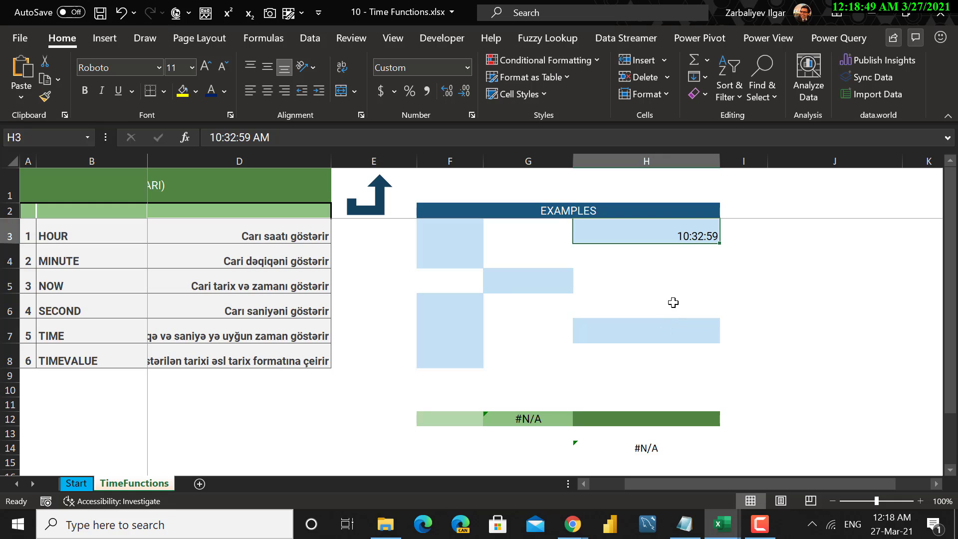
right_click(666, 230)
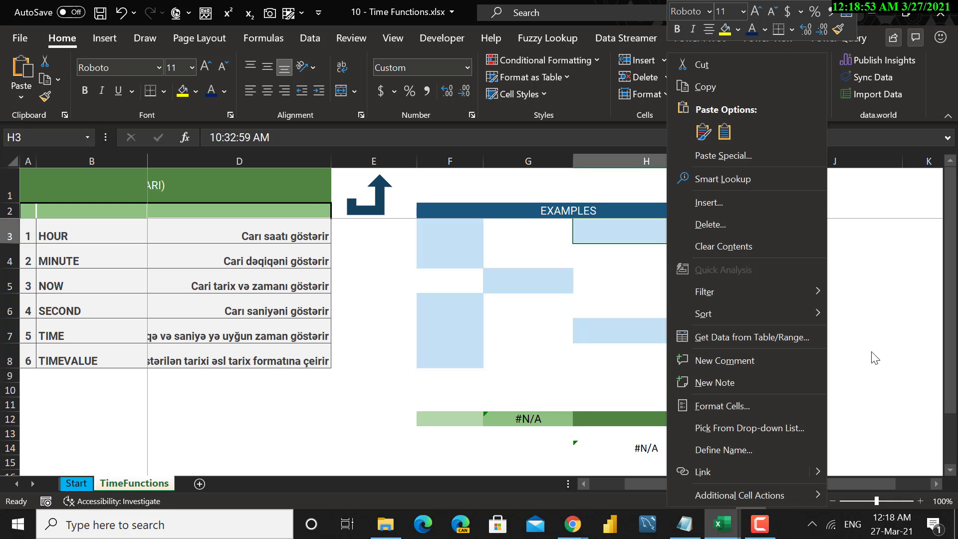
key("Escape")
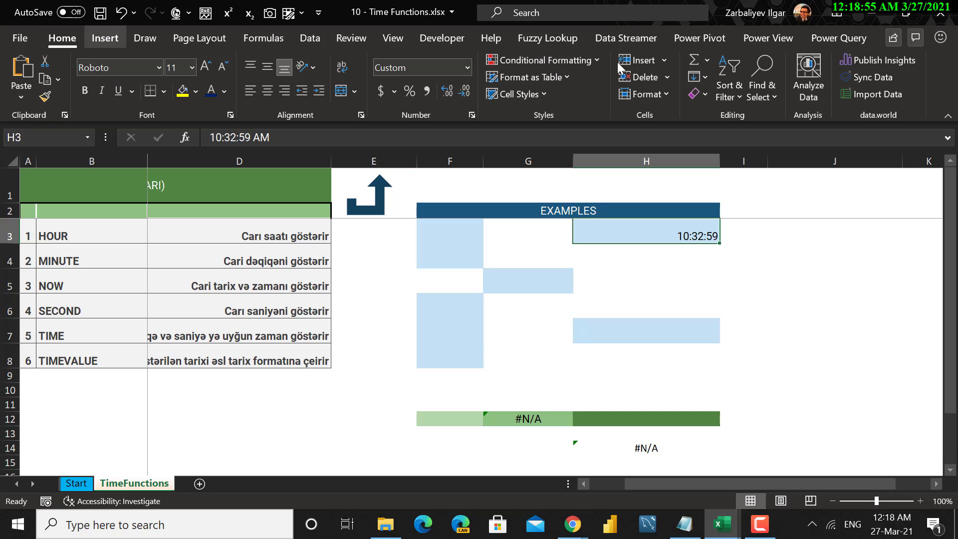
left_click(669, 95)
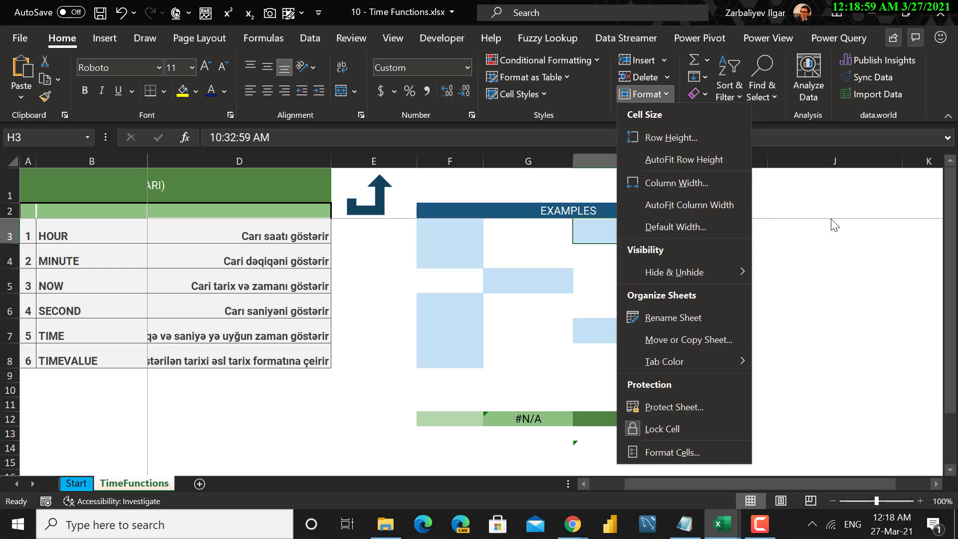
left_click(813, 212)
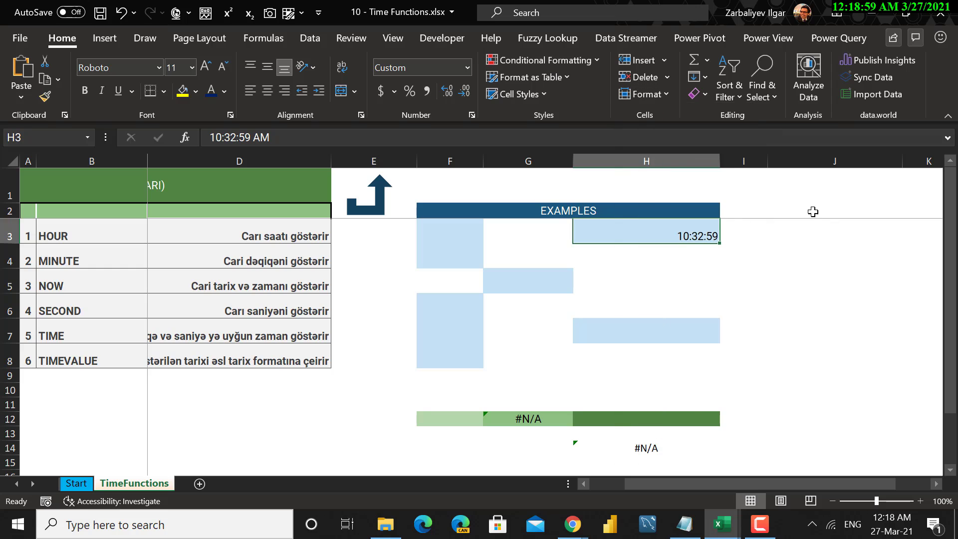
left_click(670, 95)
left_click(828, 278)
- Extract the hour from the time in H3 into cell F3 with the formula =HOUR(H3)
left_click(444, 233)
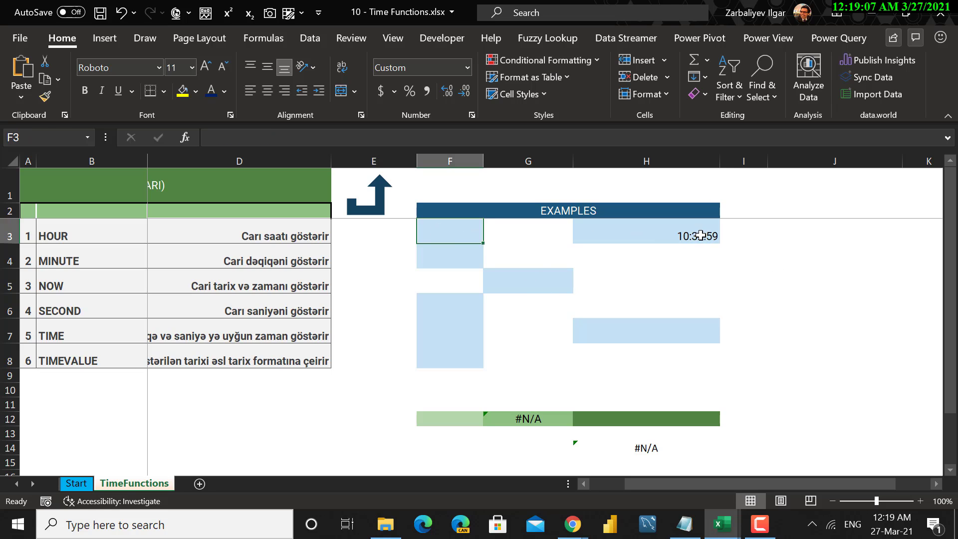
left_click(686, 234)
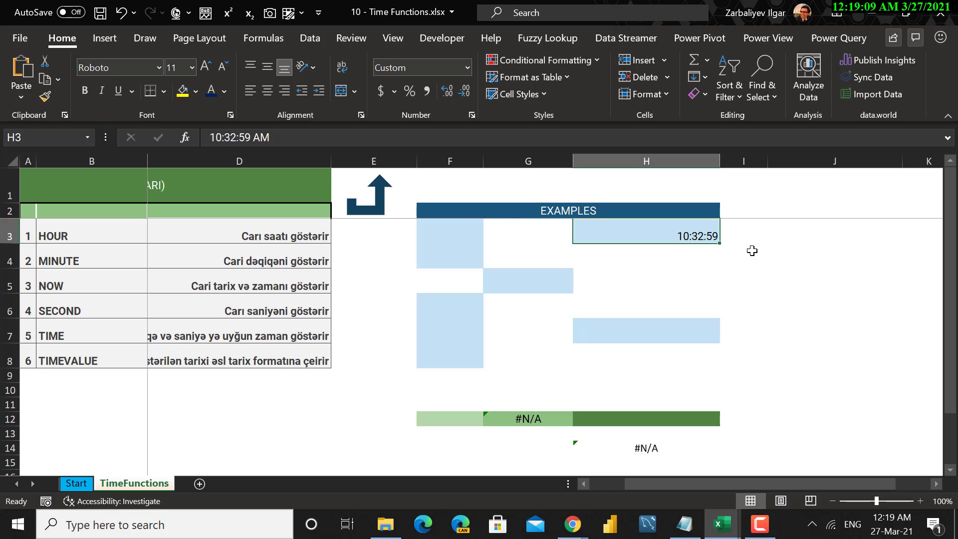
left_click(434, 230)
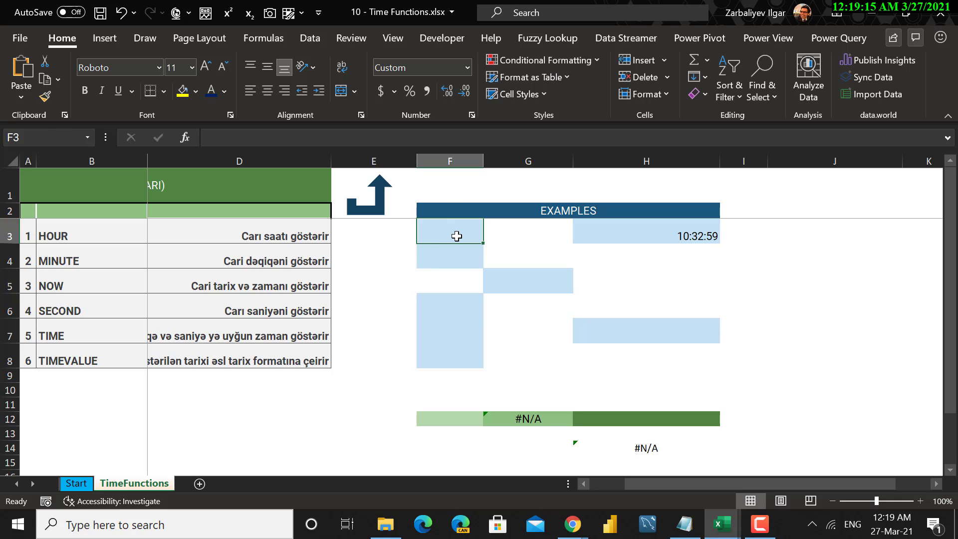
type("=hour")
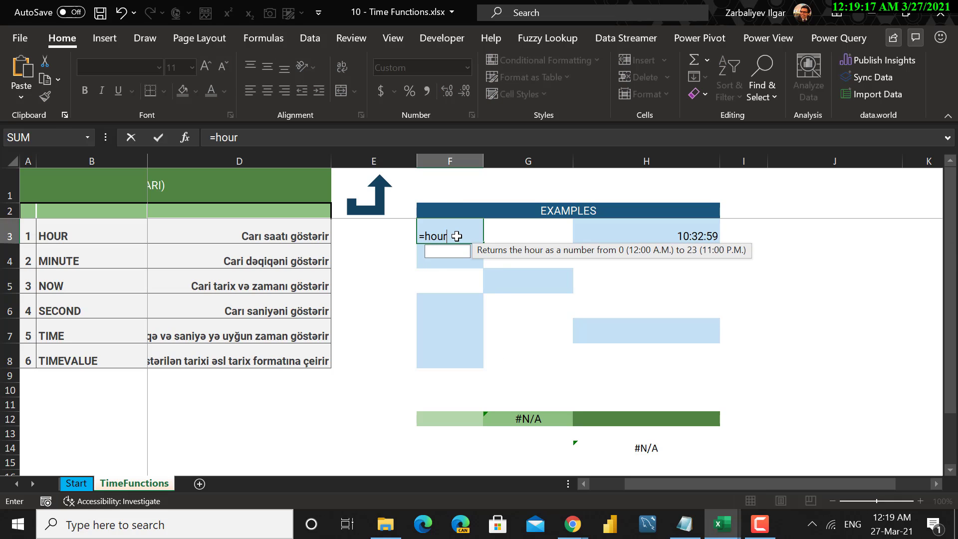
key("Tab")
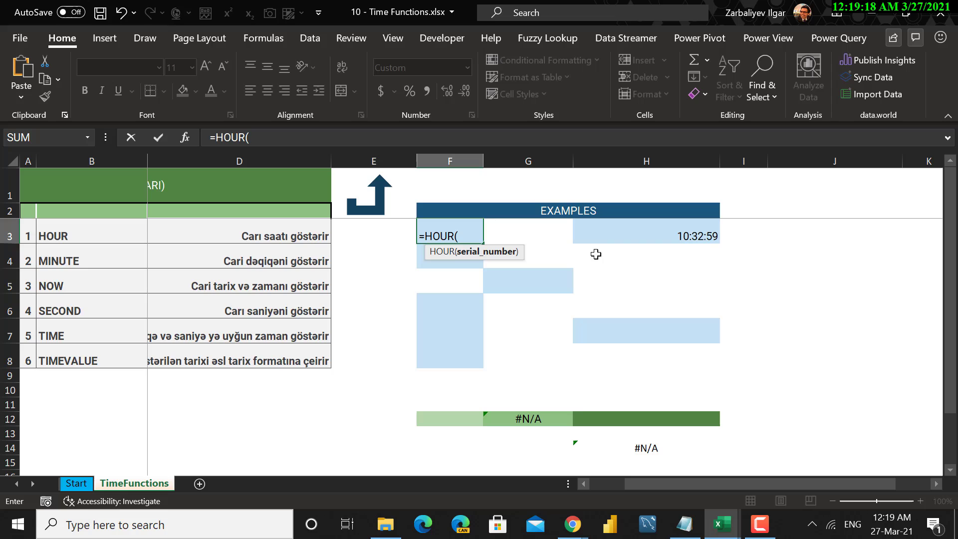
left_click(700, 238)
type(")")
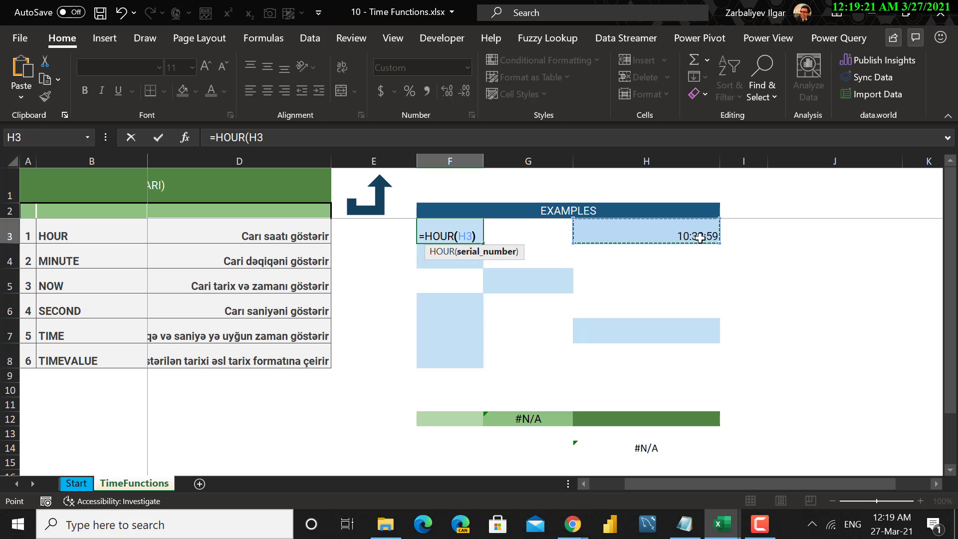
key("Return")
key("Up")
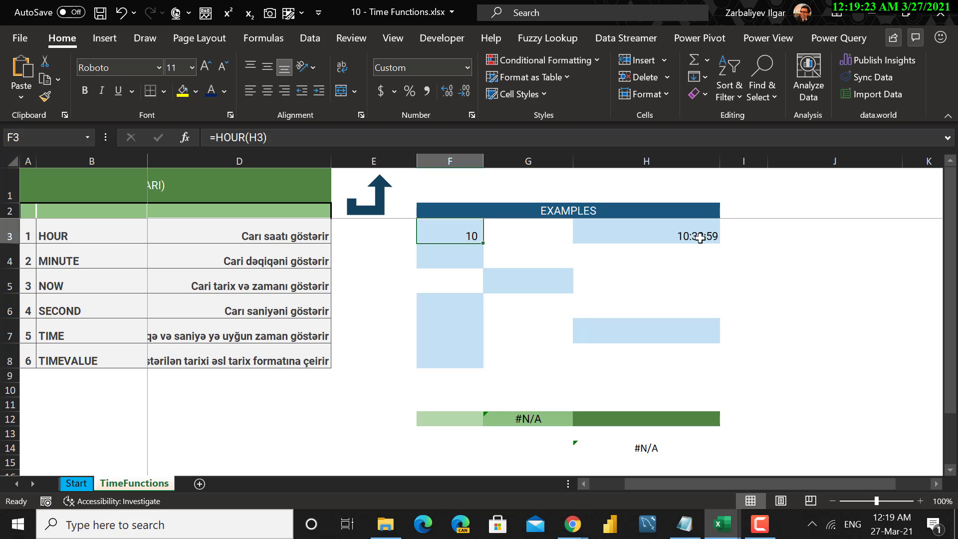
- Extract the minutes from the time in H3 into cell F4 with the formula =MINUTE(H3)
left_click(700, 238)
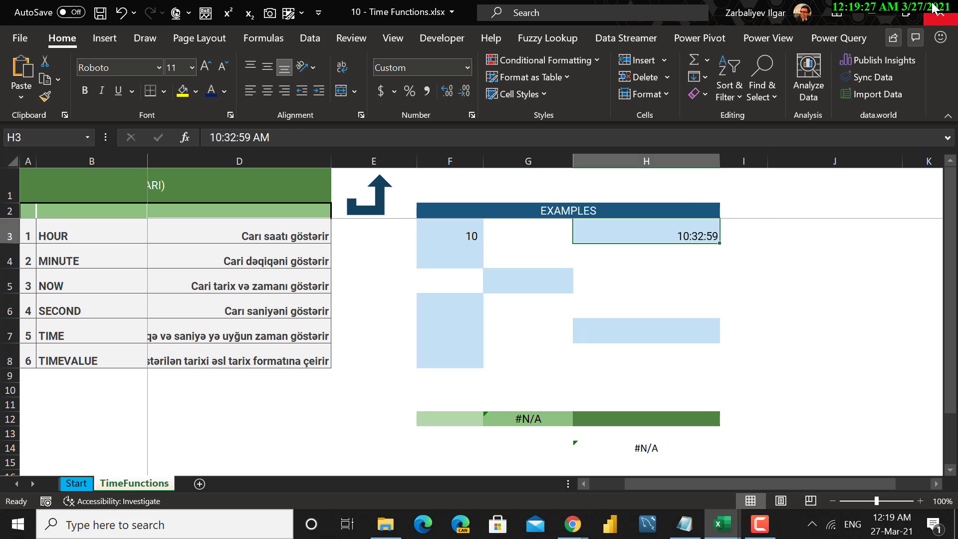
key("Left")
key("Left")
key("Down")
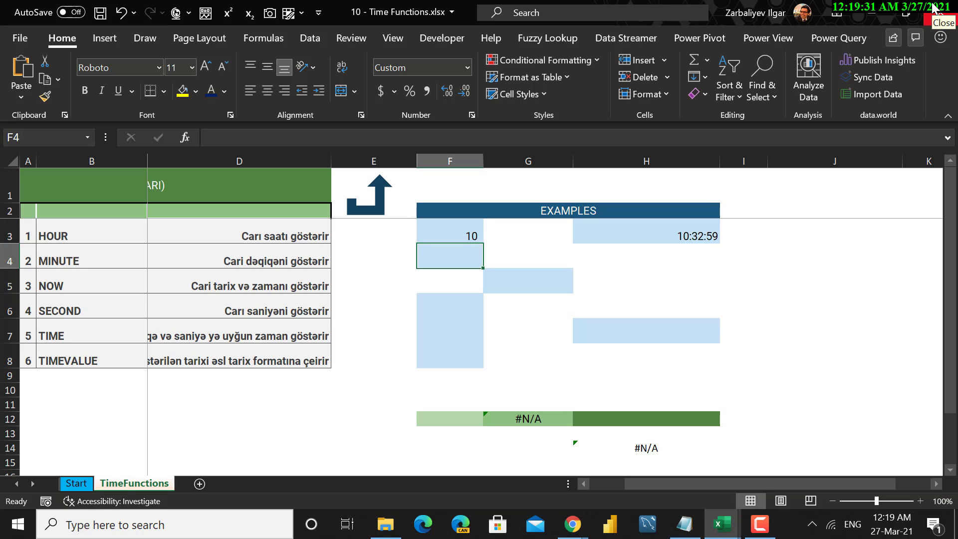
type("=")
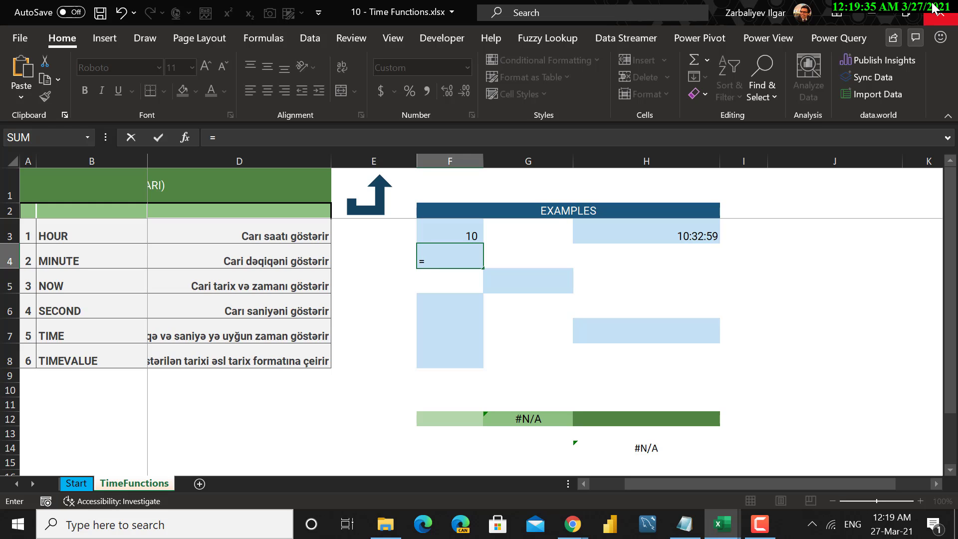
type("min")
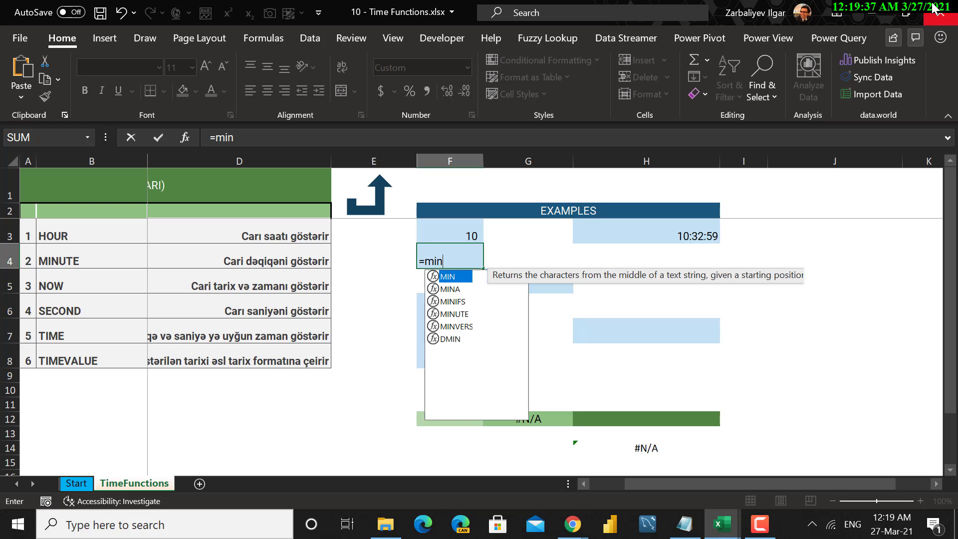
type("ute")
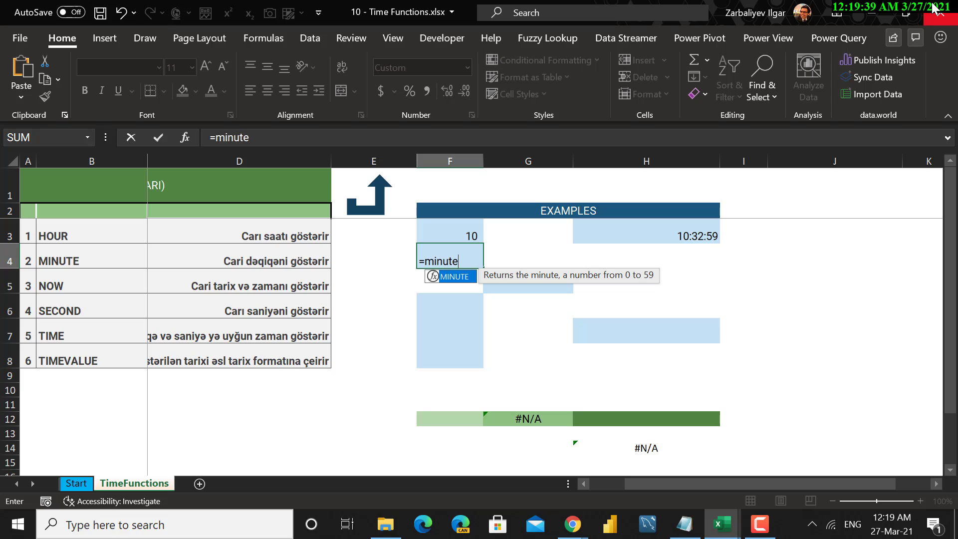
type("(")
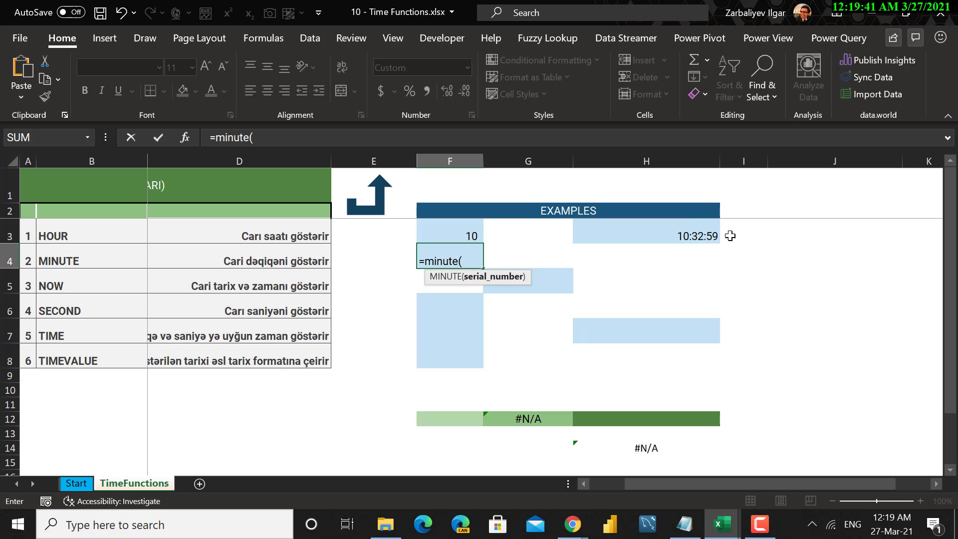
left_click(695, 236)
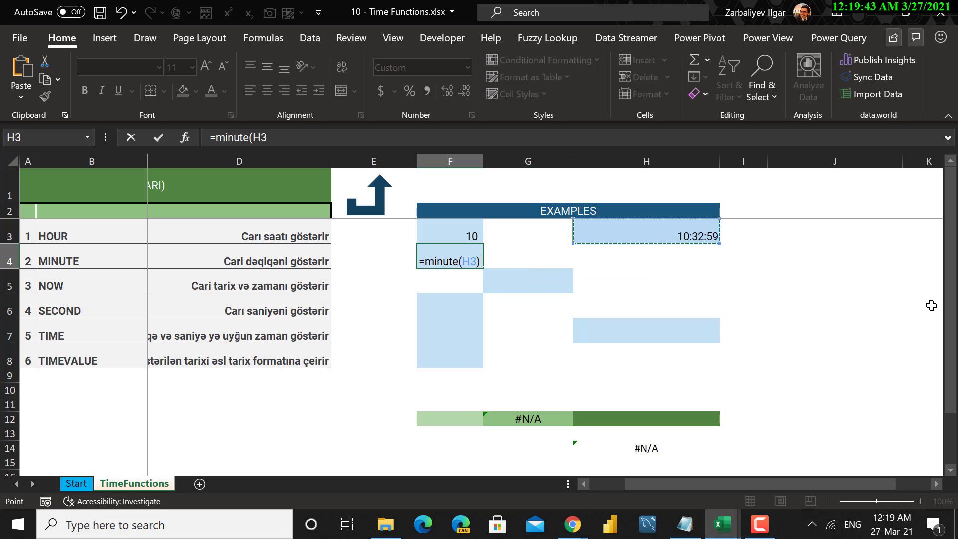
key("Return")
key("Up")
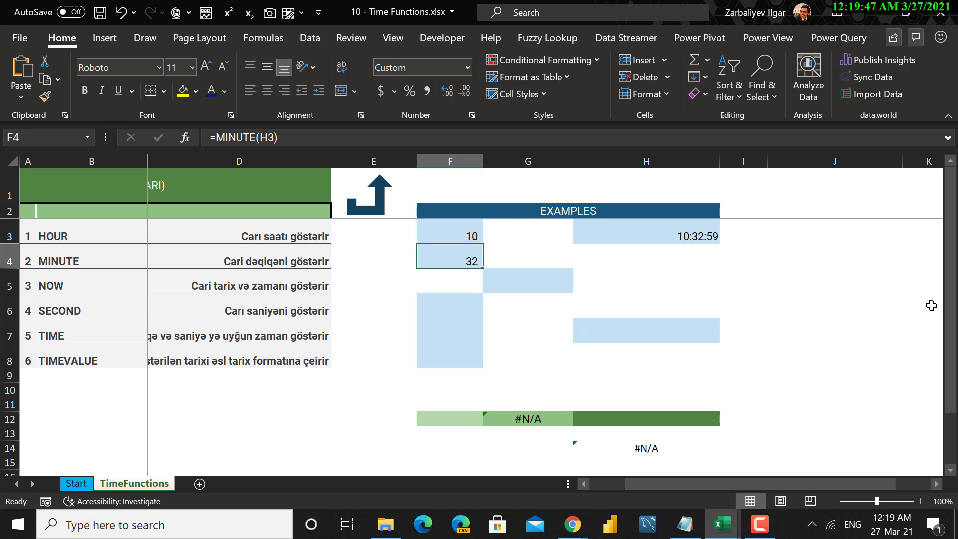
- Return the current date and time in cell G5 with the formula =NOW()
key("Down")
key("Right")
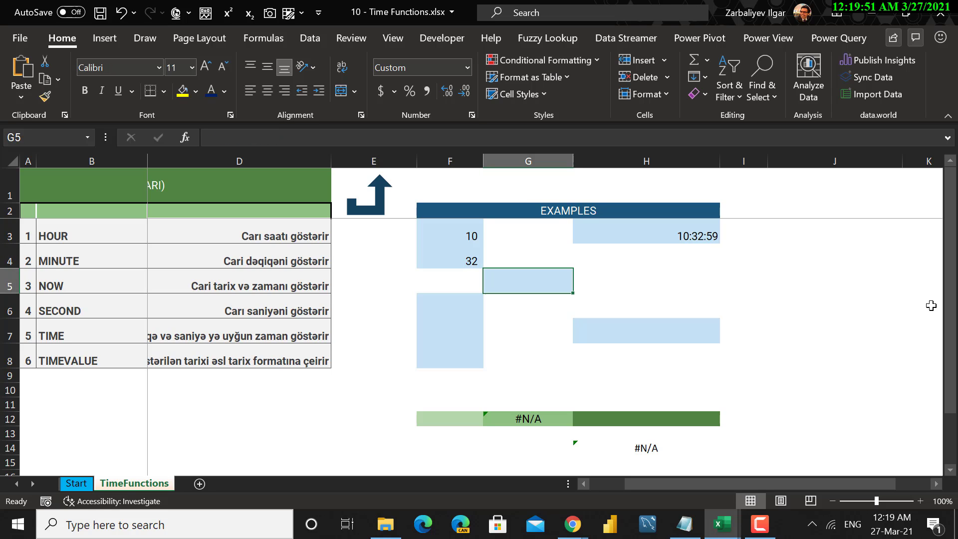
type("=now")
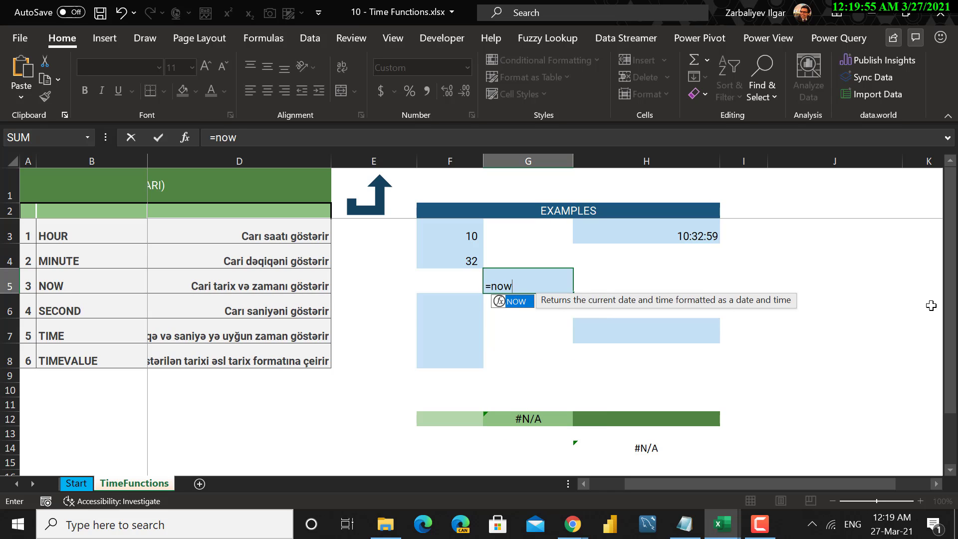
type("(")
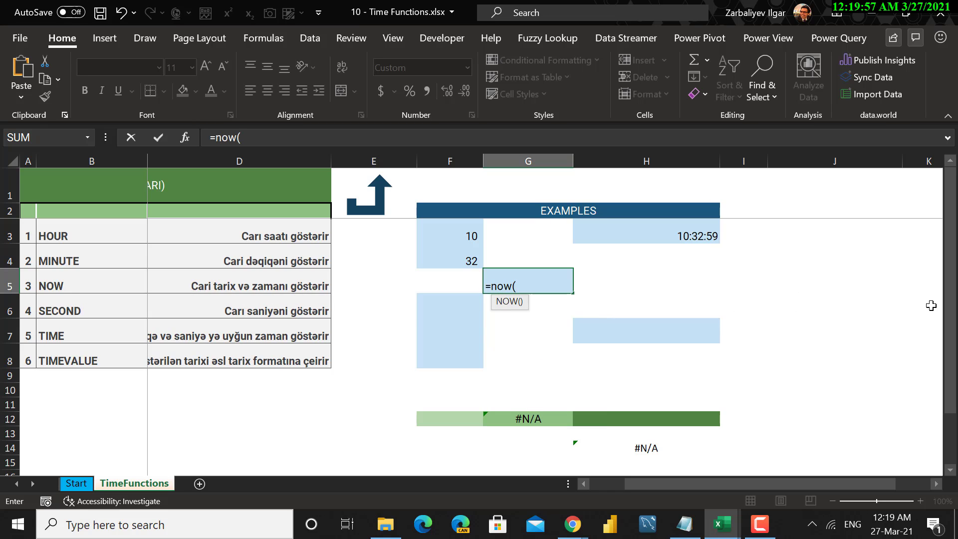
type(")")
key("Return")
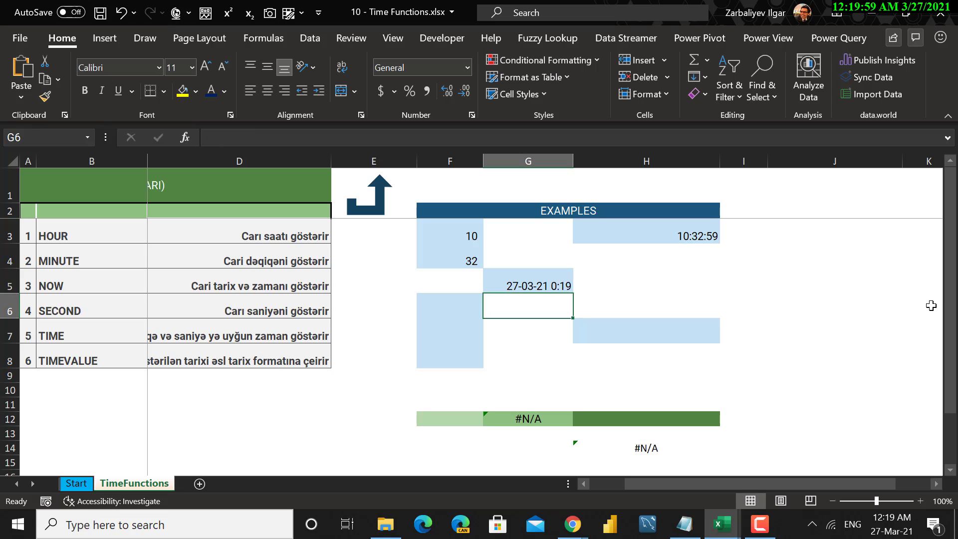
key("Up")
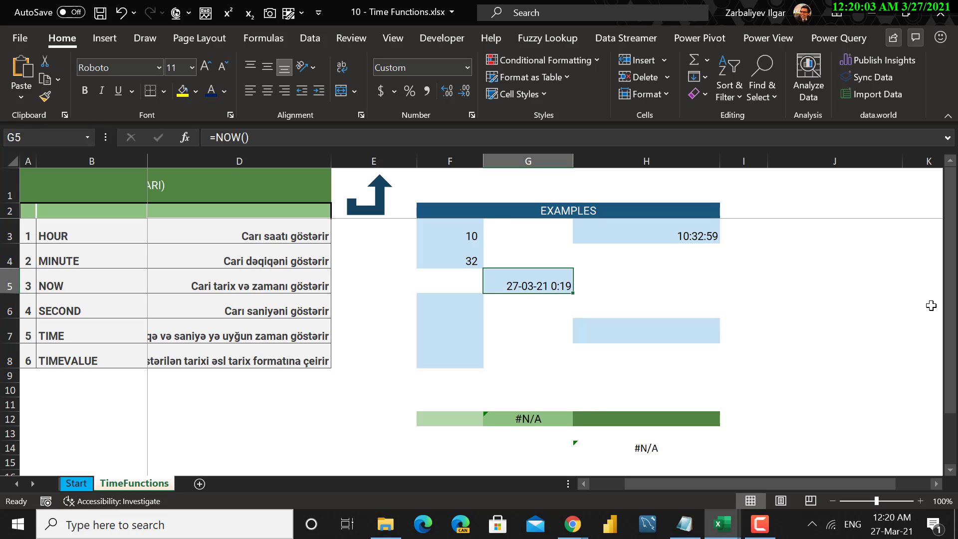
- Return the current date in cell H5, beside the NOW example, with the formula =TODAY()
key("Right")
key("Left")
key("Right")
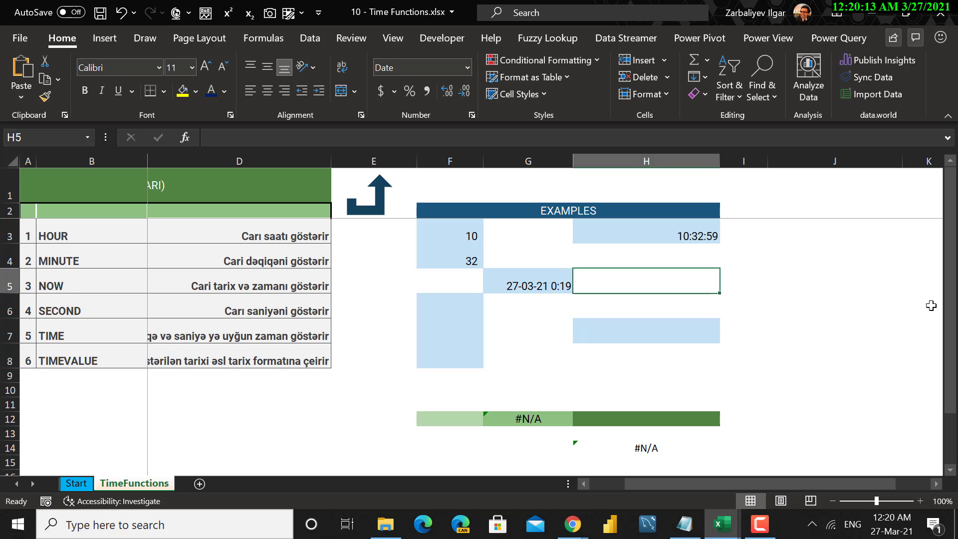
type("=")
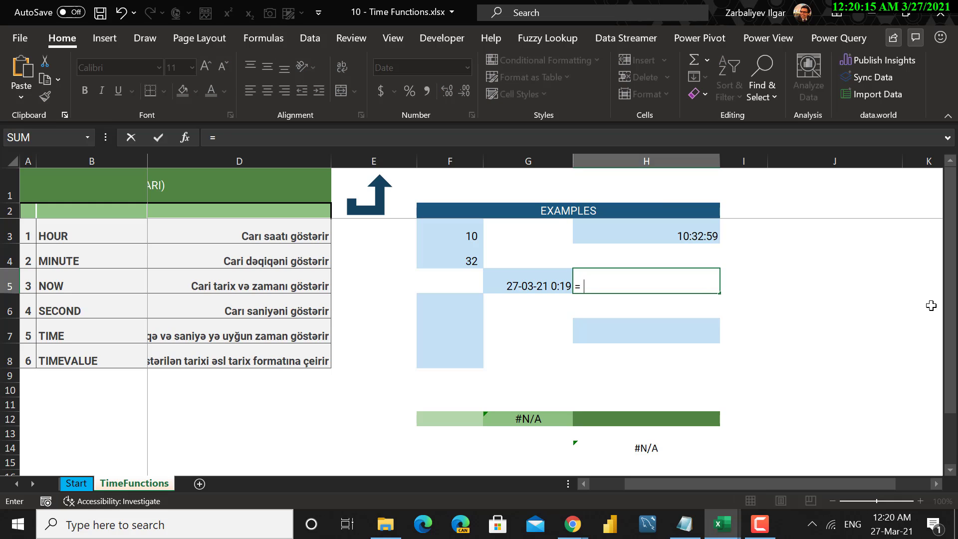
type("today")
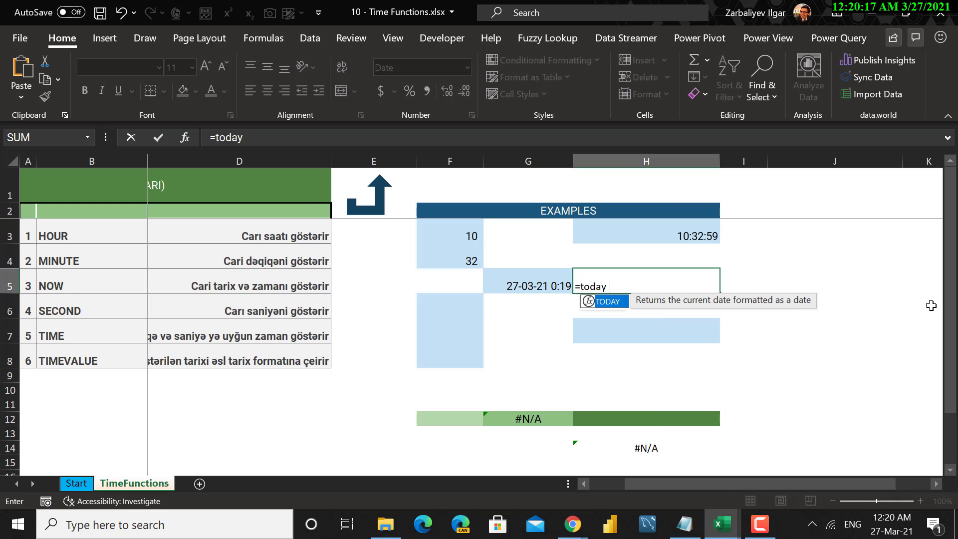
type("()")
key("Return")
key("Up")
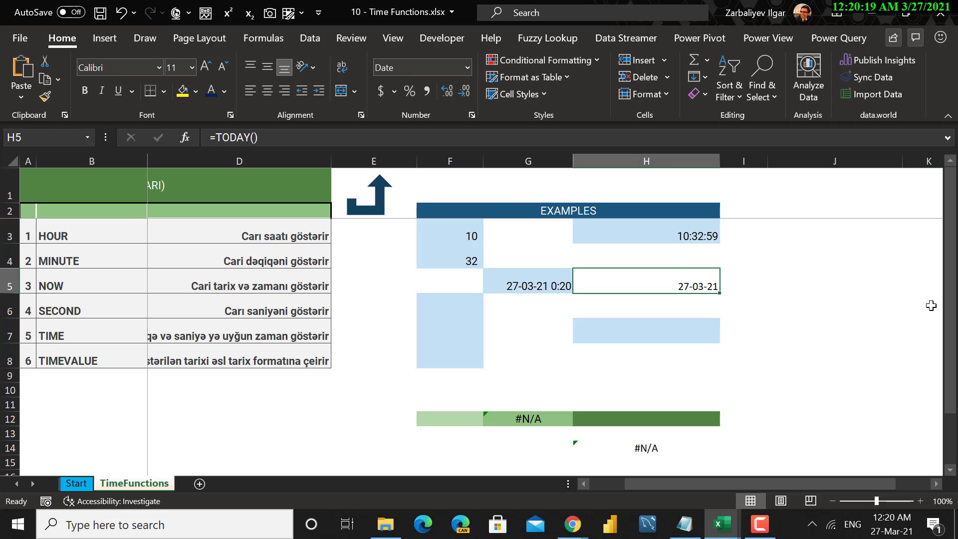
- Compare the NOW result in G5 with the TODAY result in H5, and clear H5
key("Left")
key("Right")
key("Left")
key("Right")
key("Delete")
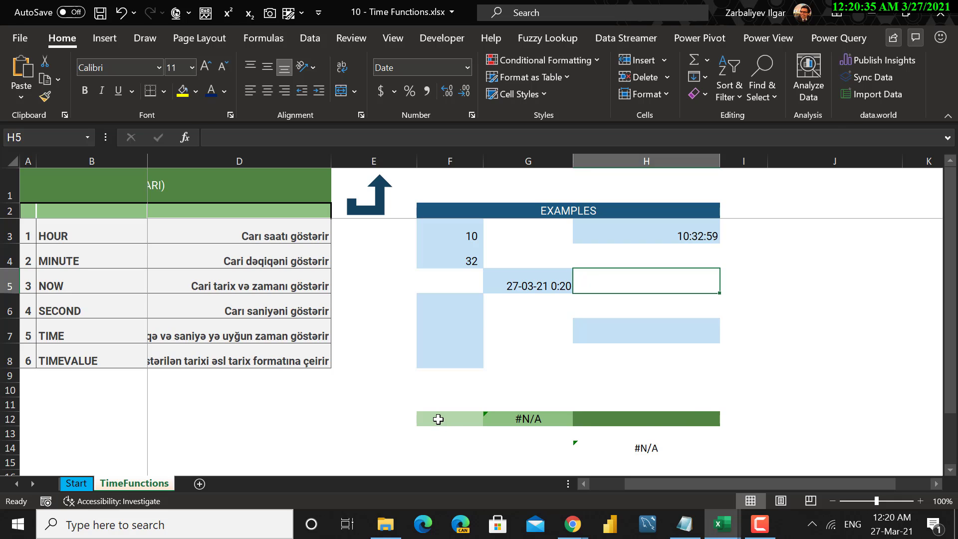
- Calculate the current time without the date in cell F12 with the formula =NOW()-TODAY()
left_click(435, 419)
type("=now()")
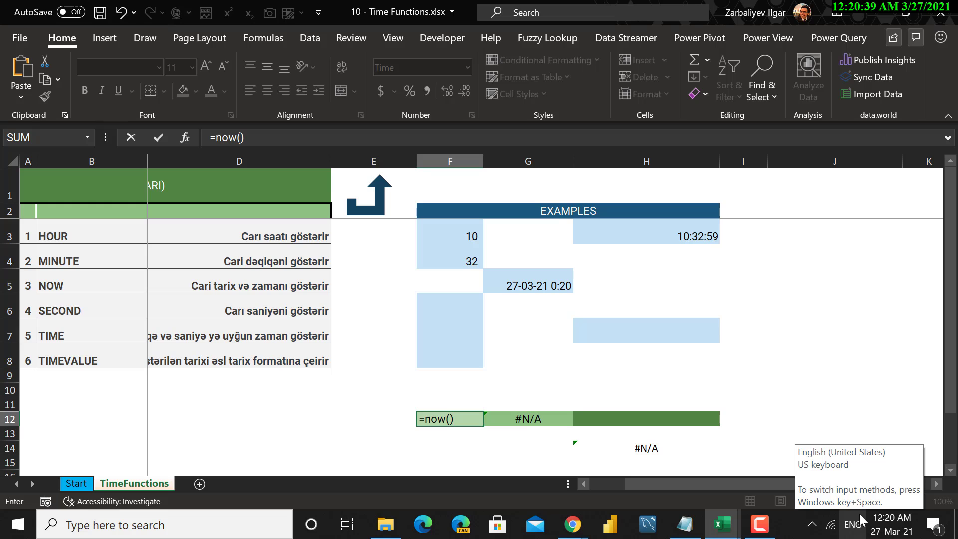
type("-today")
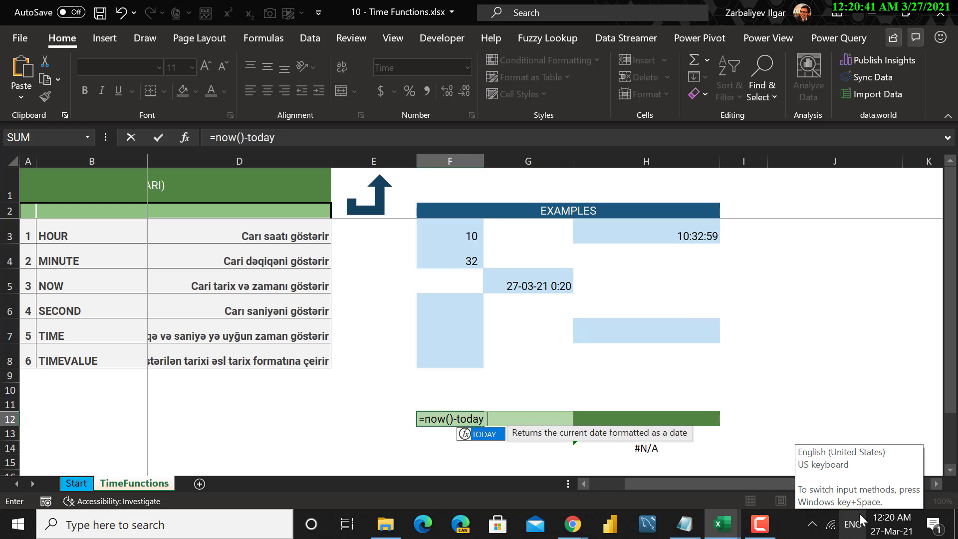
type("()")
key("Return")
key("Up")
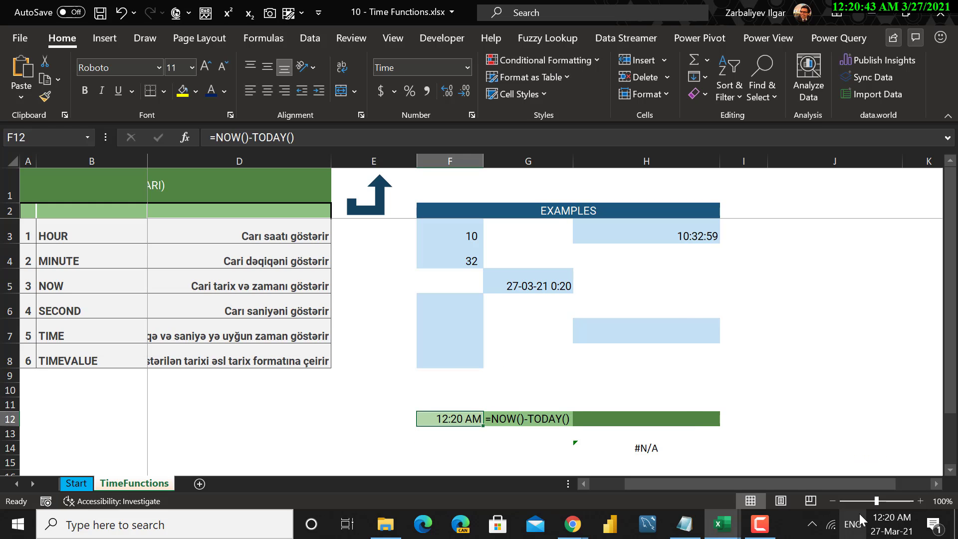
- Examine the time formula in F12 and the FORMULATEXT formula beside it in G12
key("Right")
key("Left")
key("Right")
key("Left")
key("Right")
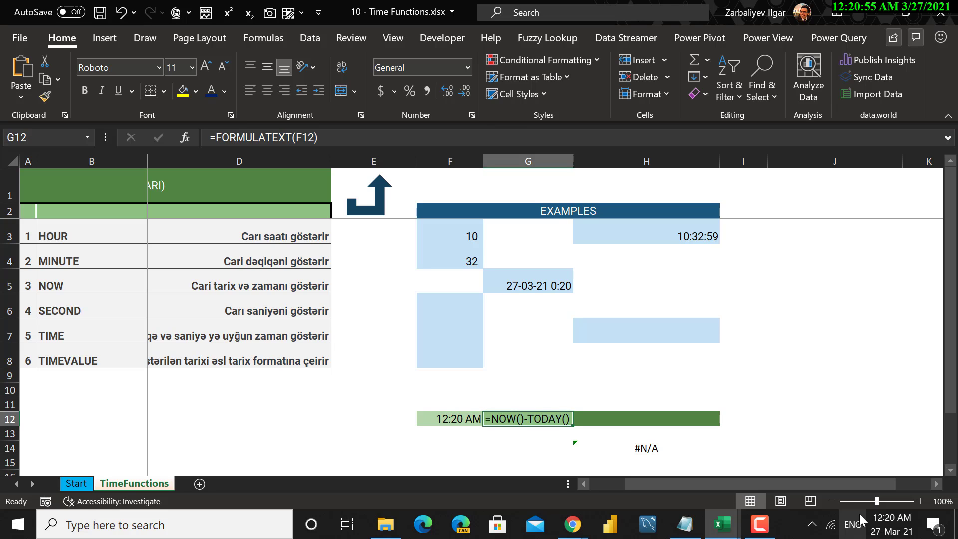
key("Left")
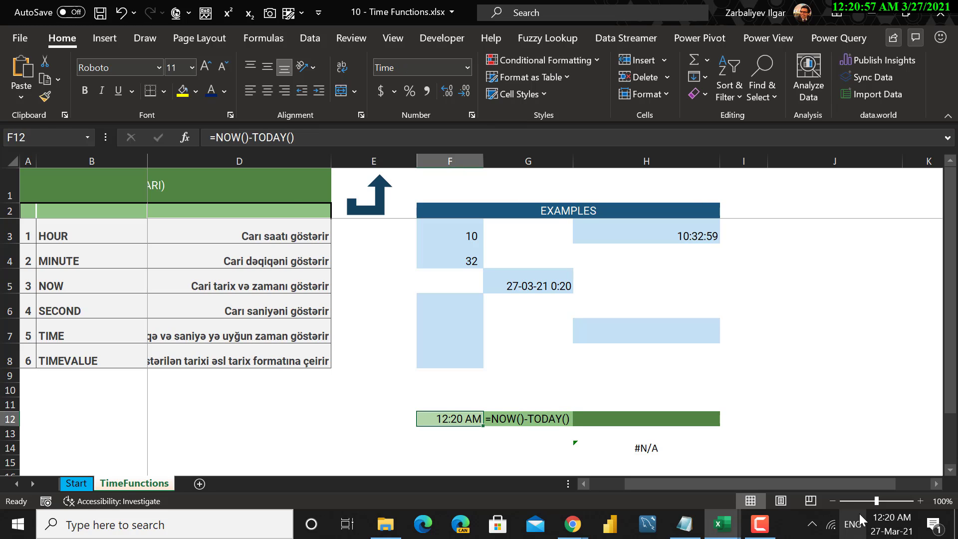
key("Right")
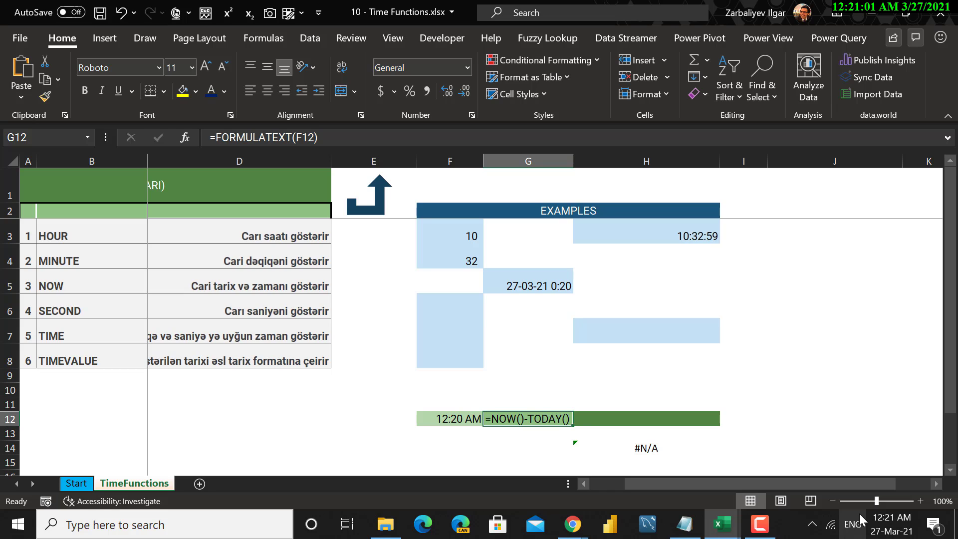
key("Right")
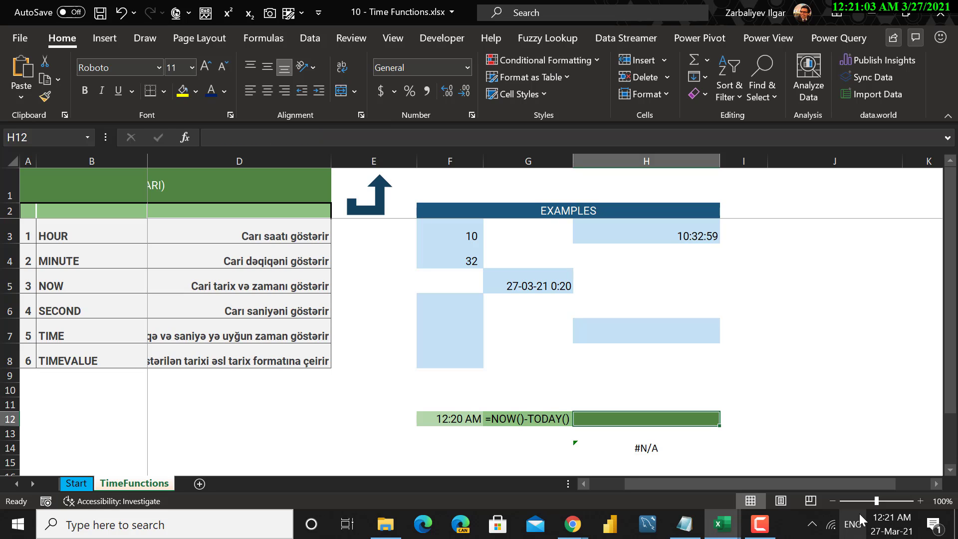
key("Left")
key("Left")
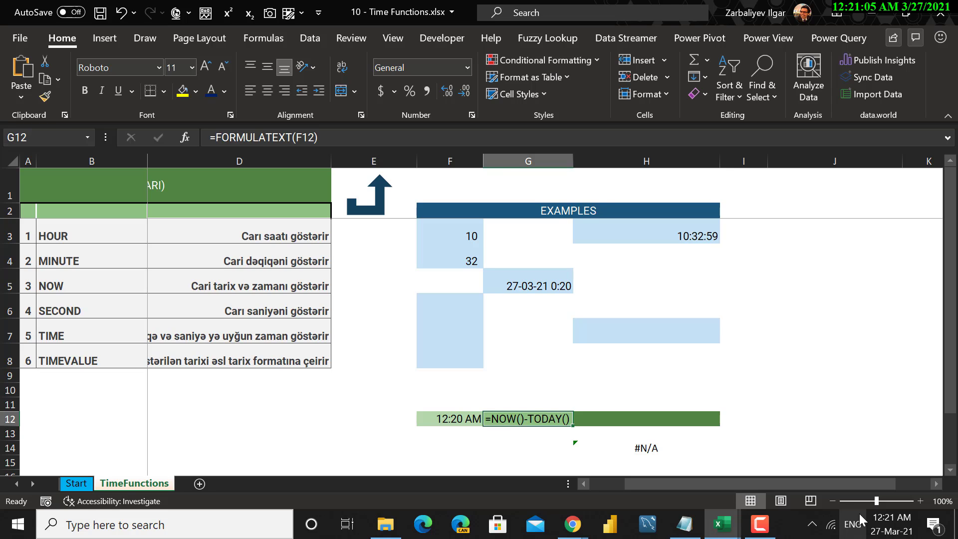
- Build a current-time sentence in cell H12 with the formula =" The current time is "&TEXT(NOW(), "h:mm AM/PM")
key("Right")
key("Right")
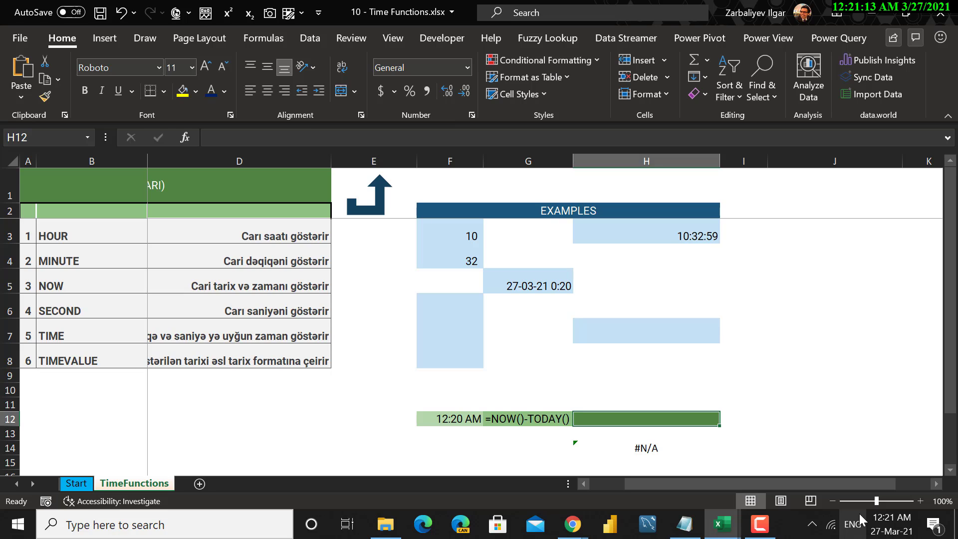
type("=\"")
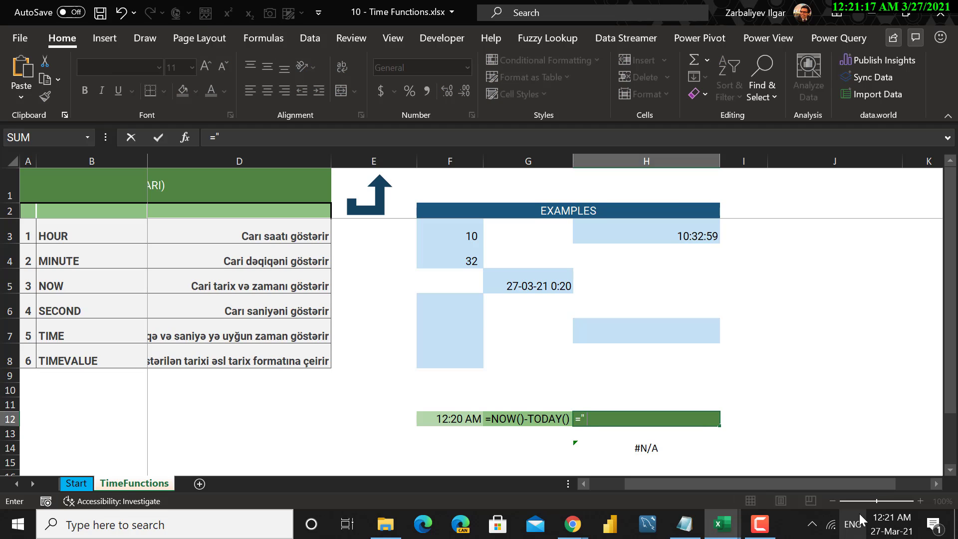
type(" The current time is")
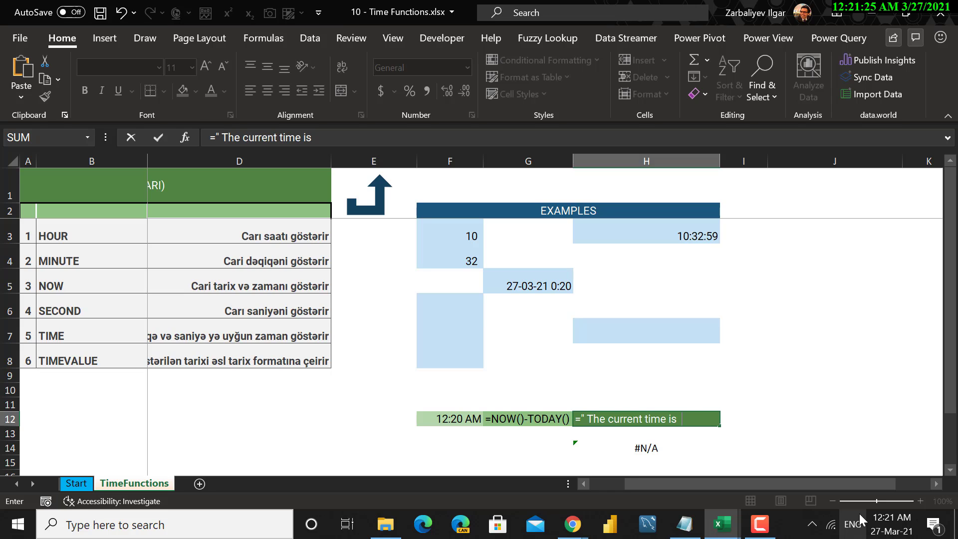
type(" \"&Text")
key("Tab")
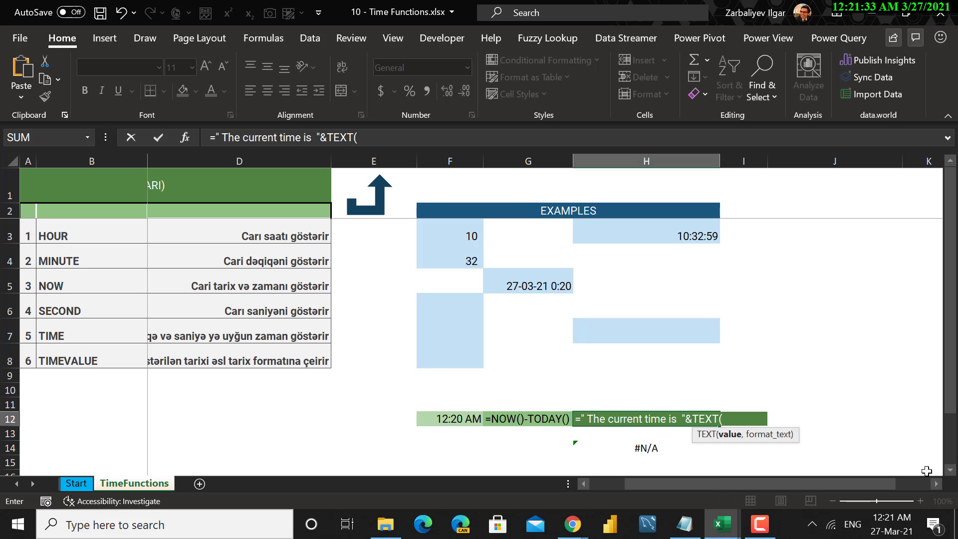
type("(")
key("BackSpace")
type("Now(),")
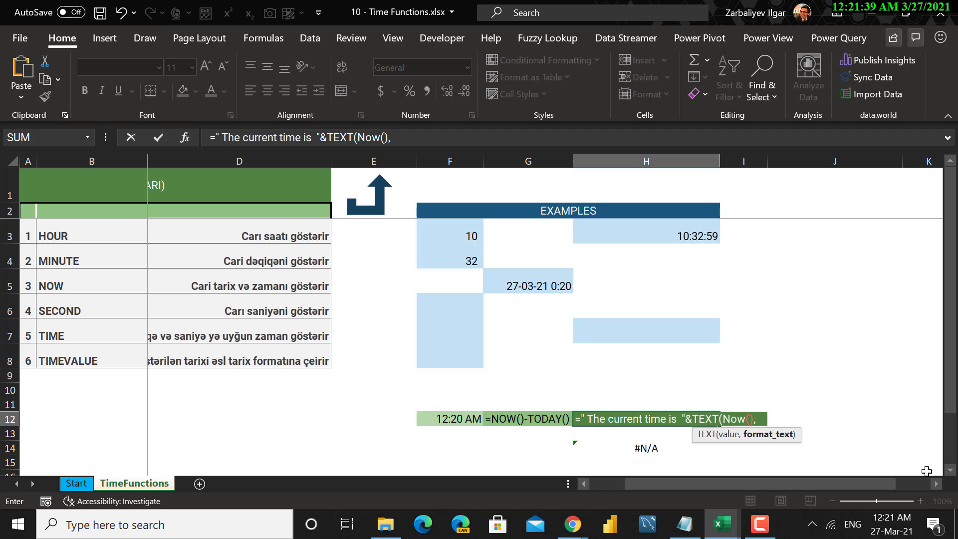
type(" \"h:mm")
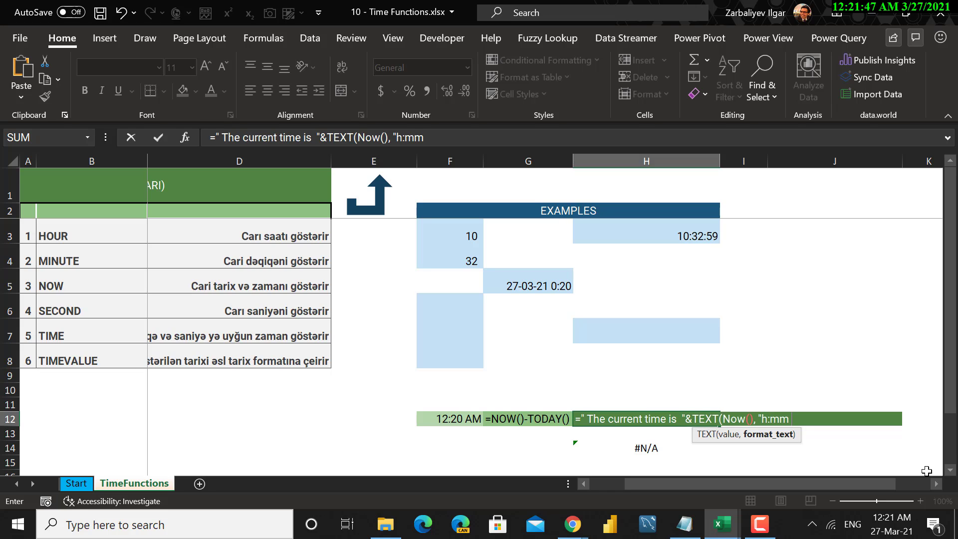
type(" AM/PM\"")
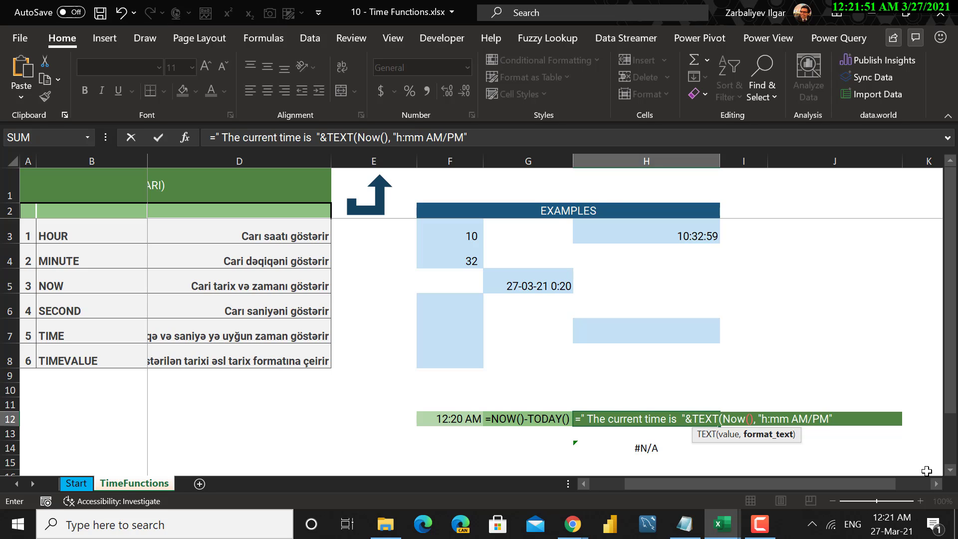
type(")")
key("Return")
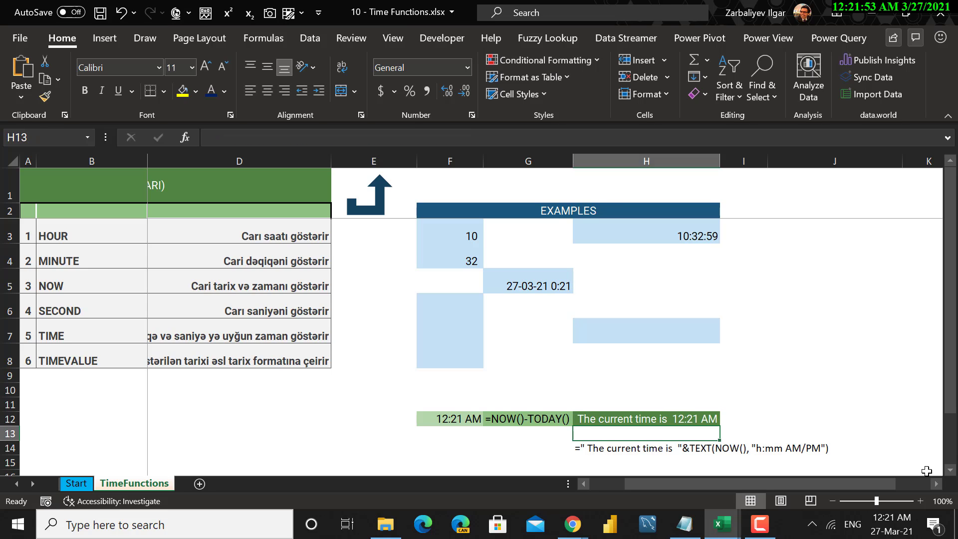
key("Up")
key("Return")
key("Up")
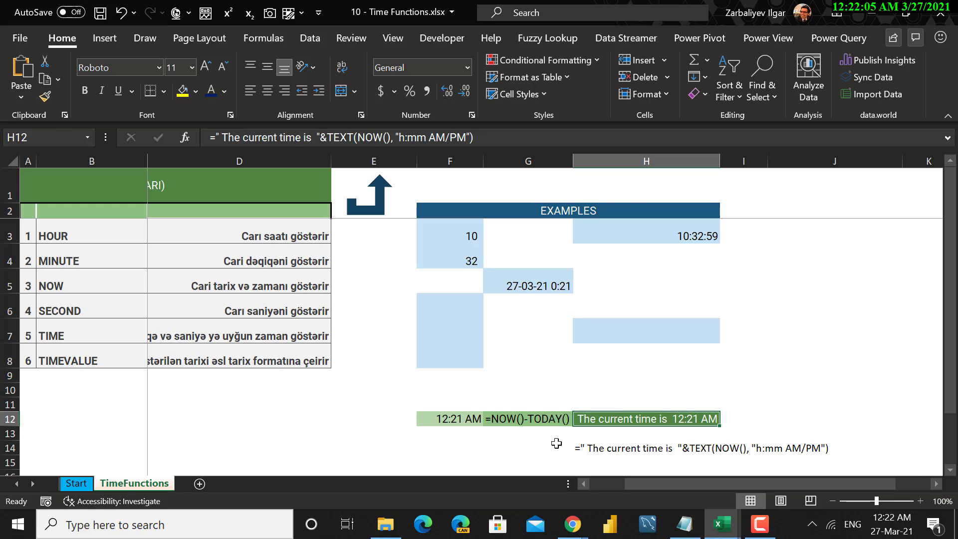
- Extract the seconds from the time in H3 into cell F6 with the formula =SECOND(H3)
left_click(454, 305)
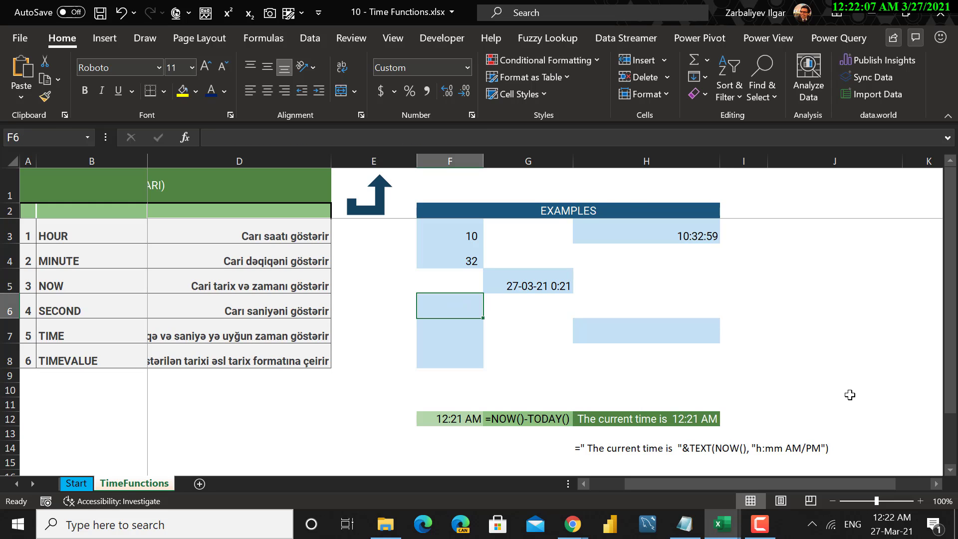
type("=SEc")
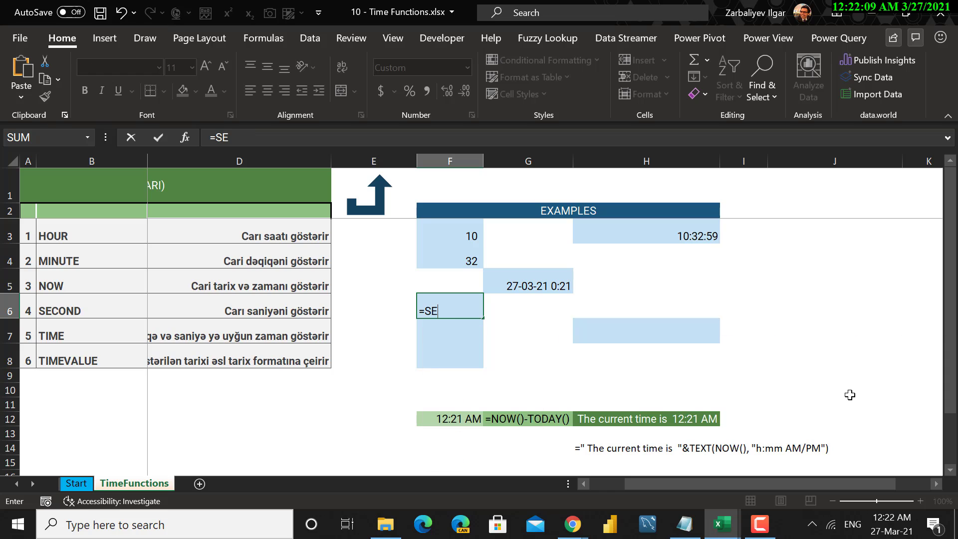
key("Down")
key("Down")
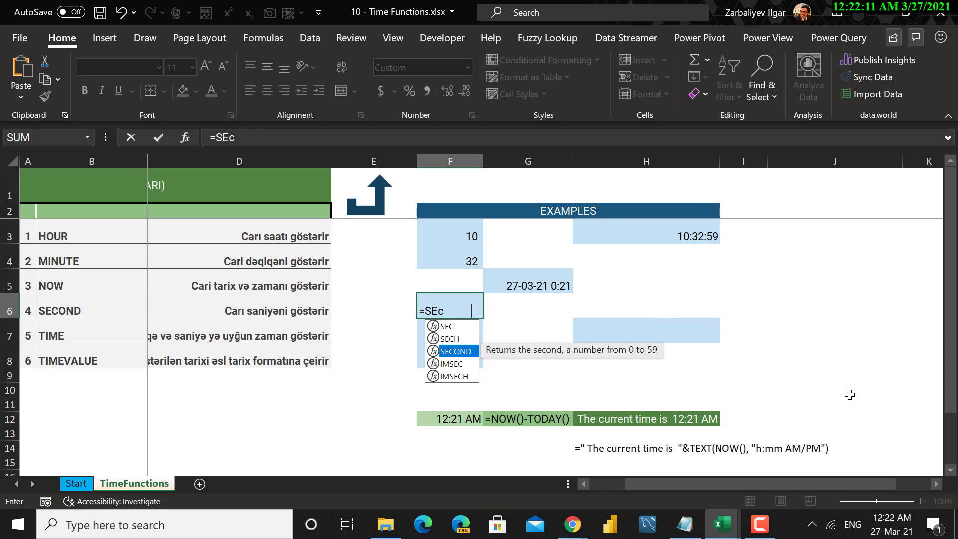
key("Tab")
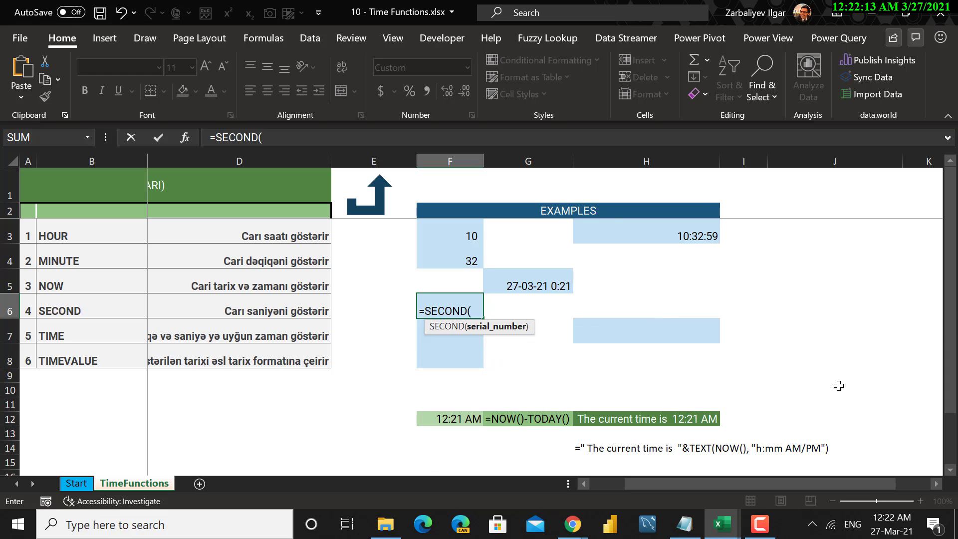
left_click(702, 236)
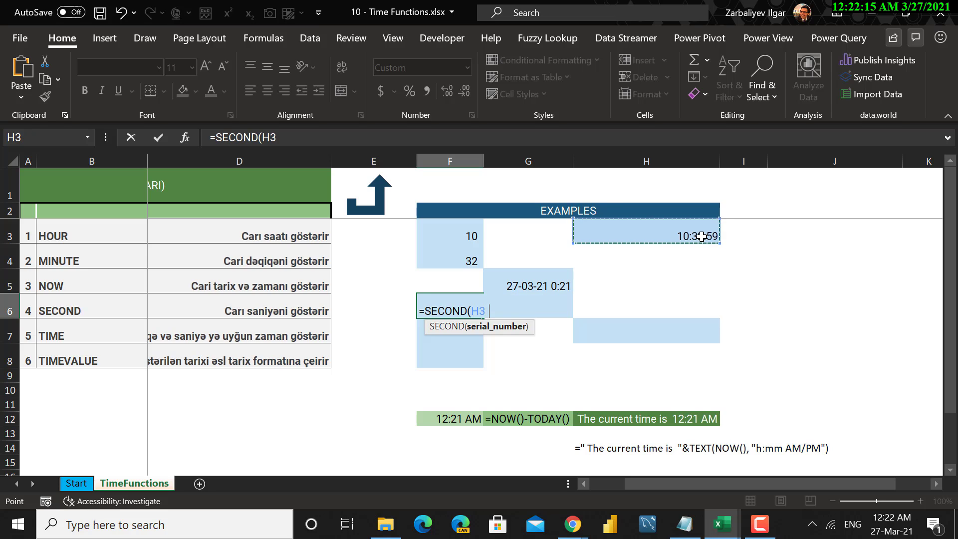
type(")")
key("Return")
key("Up")
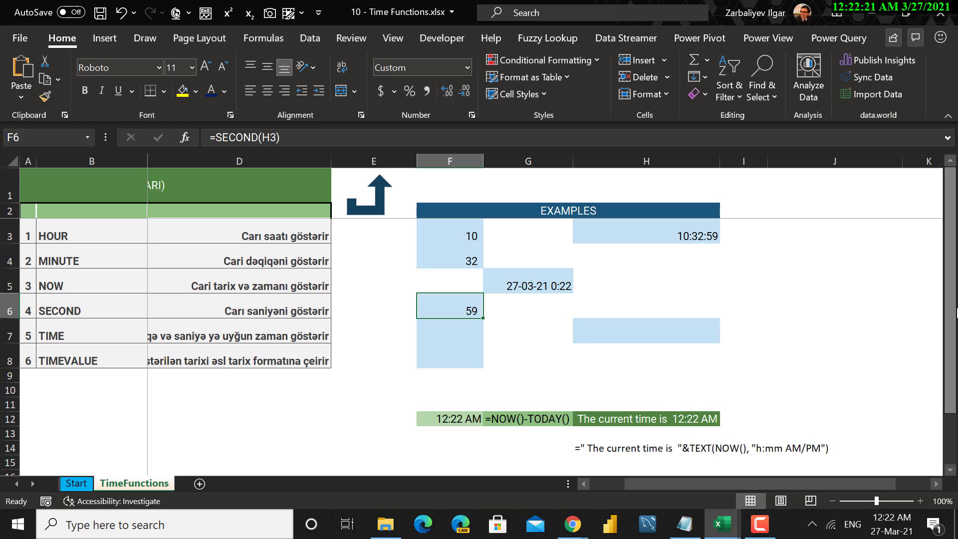
- Build a time in cell F7 from the hour, minute and second cells with the formula =TIME(F3,F4,F6)
key("Down")
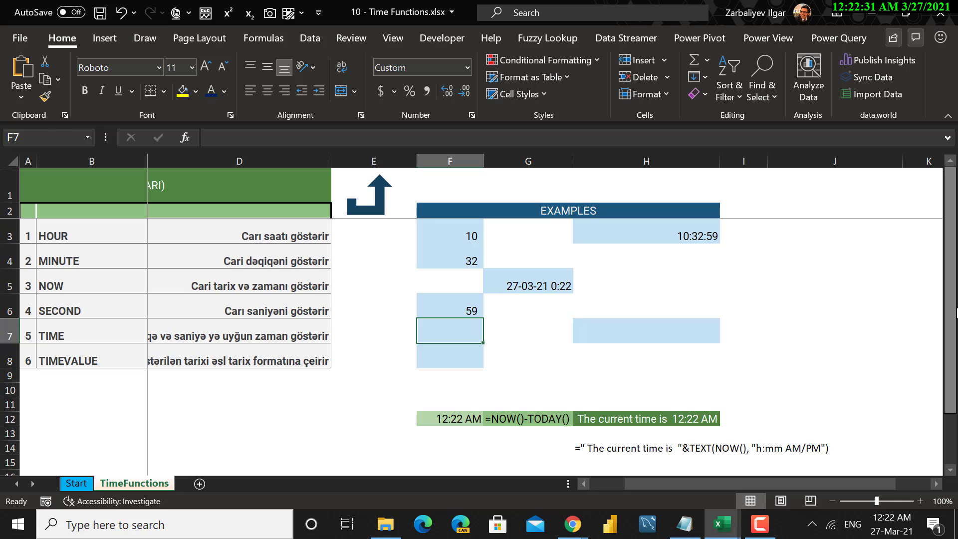
type("=")
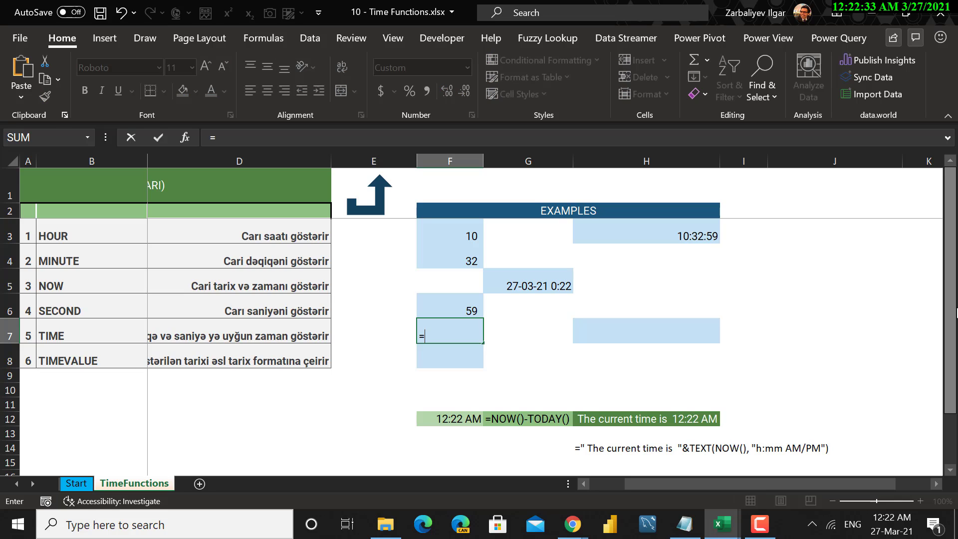
type("time")
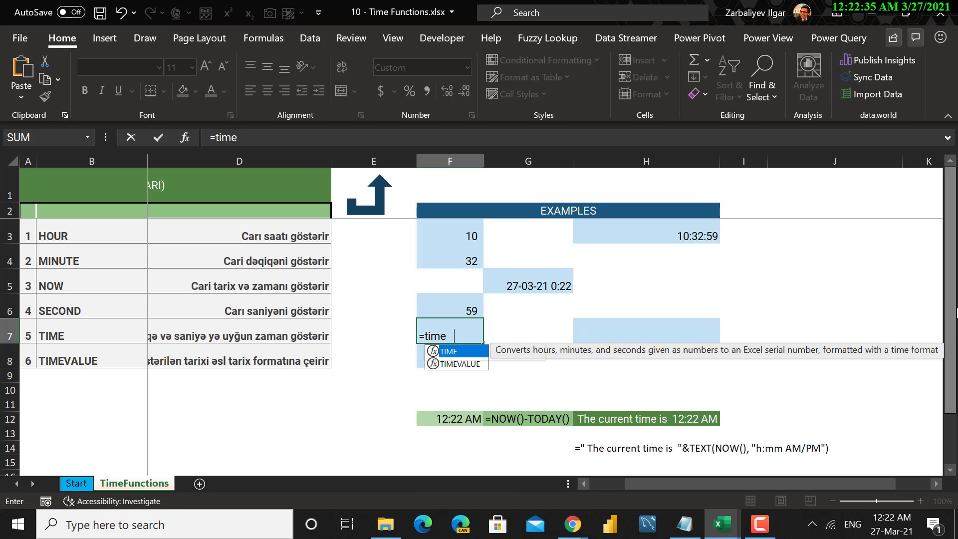
key("Tab")
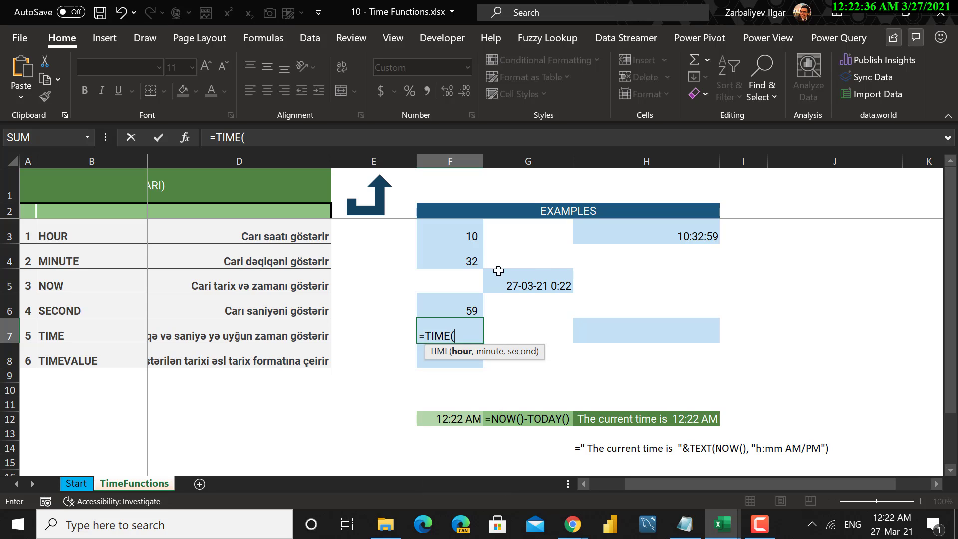
left_click(458, 234)
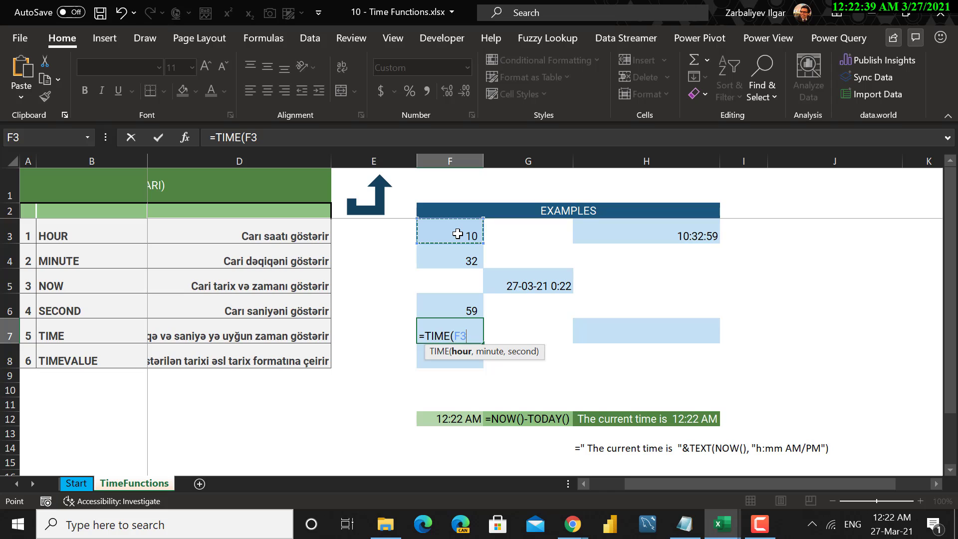
type(",")
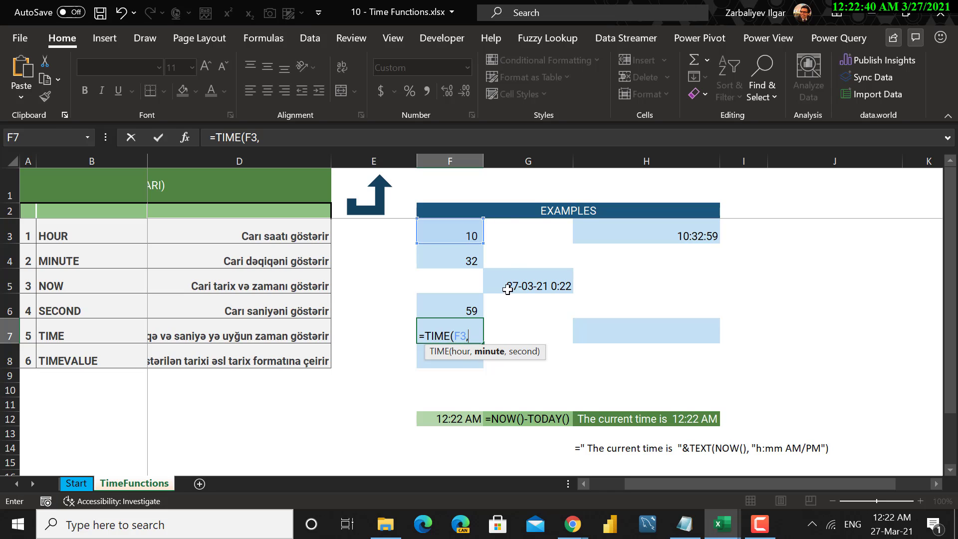
left_click(465, 260)
type(",")
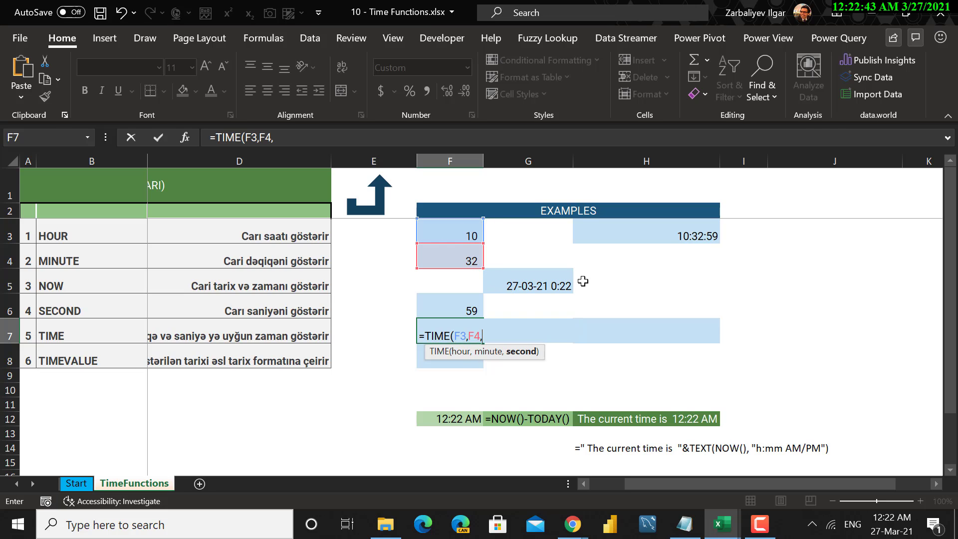
left_click(472, 308)
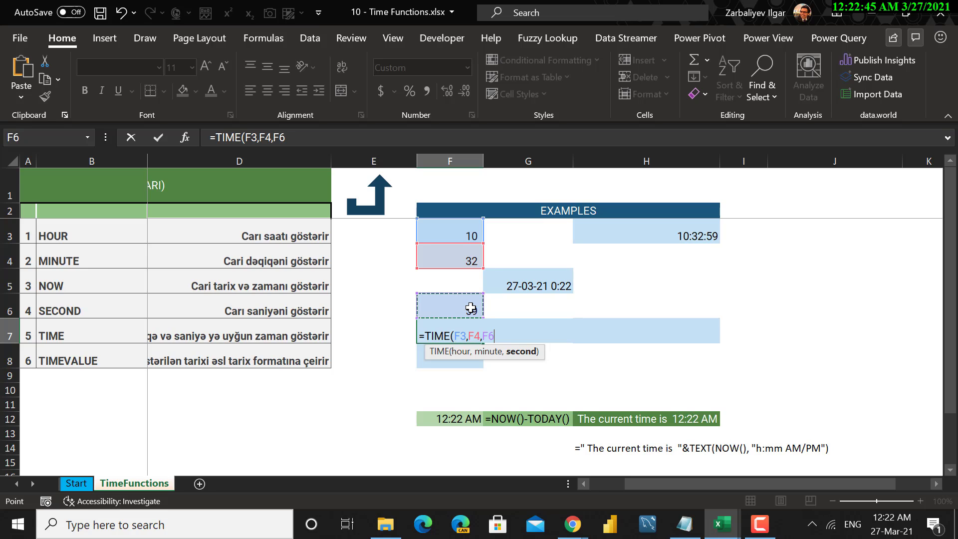
type(")")
key("Return")
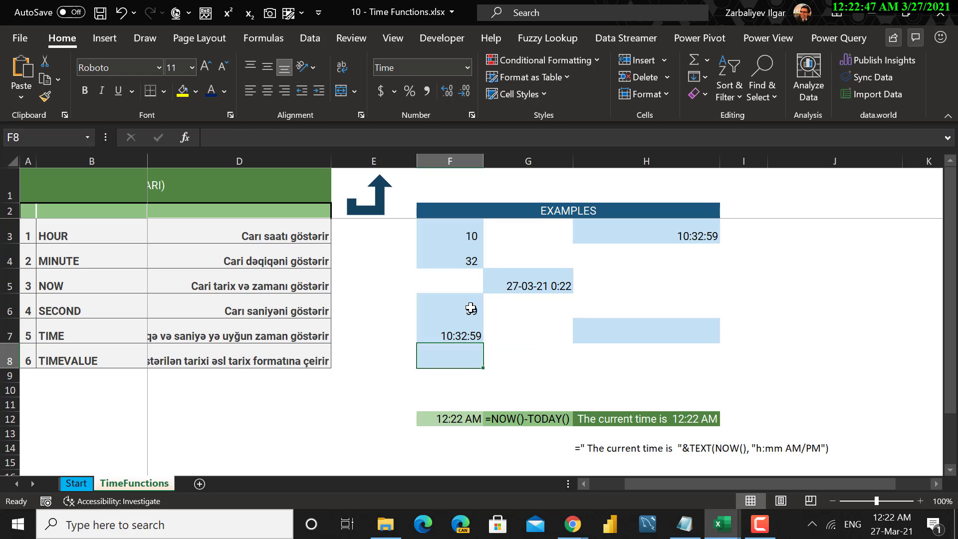
key("Up")
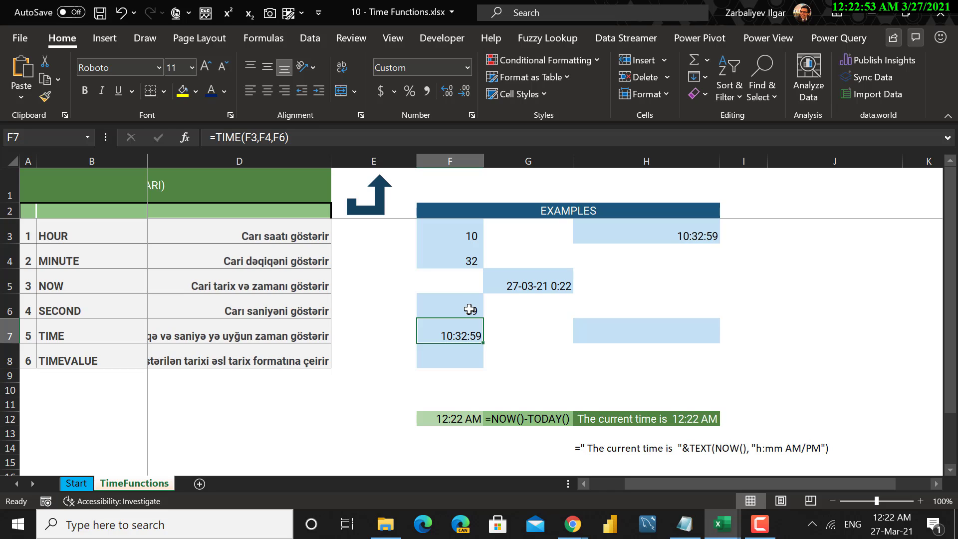
- Enter the time 5:25 AM as text in cell H7, with a leading apostrophe
left_click_drag(789, 484, 809, 476)
left_click(423, 330)
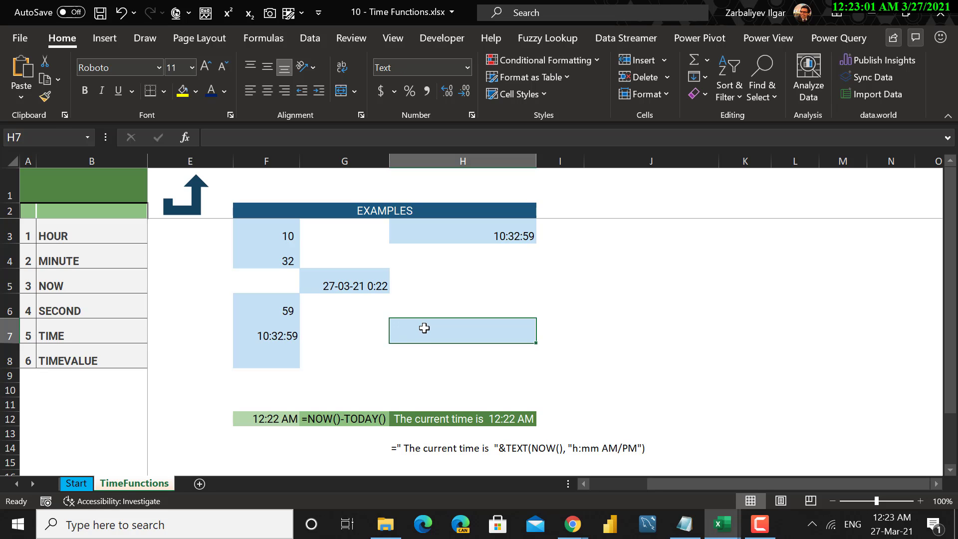
type("'5:25")
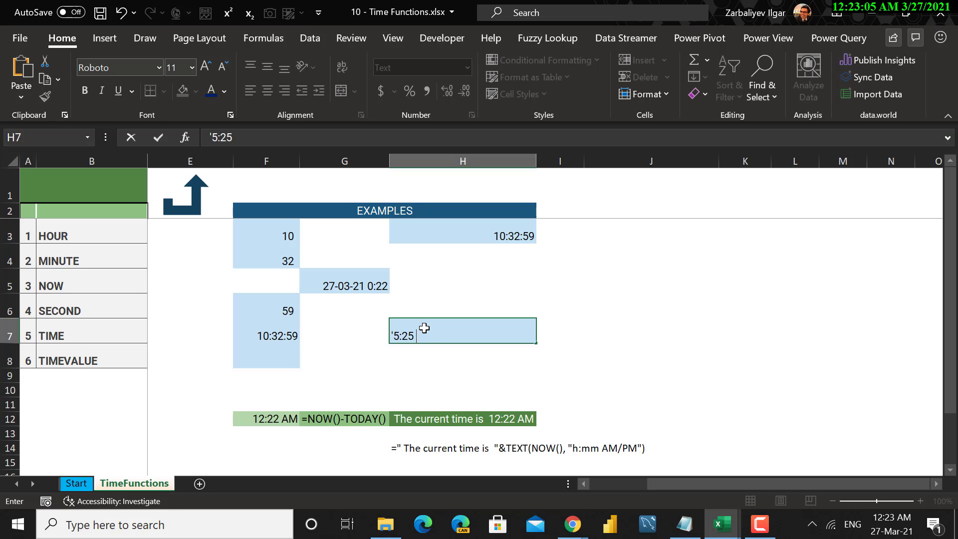
type(" AM")
key("Return")
left_click(458, 332)
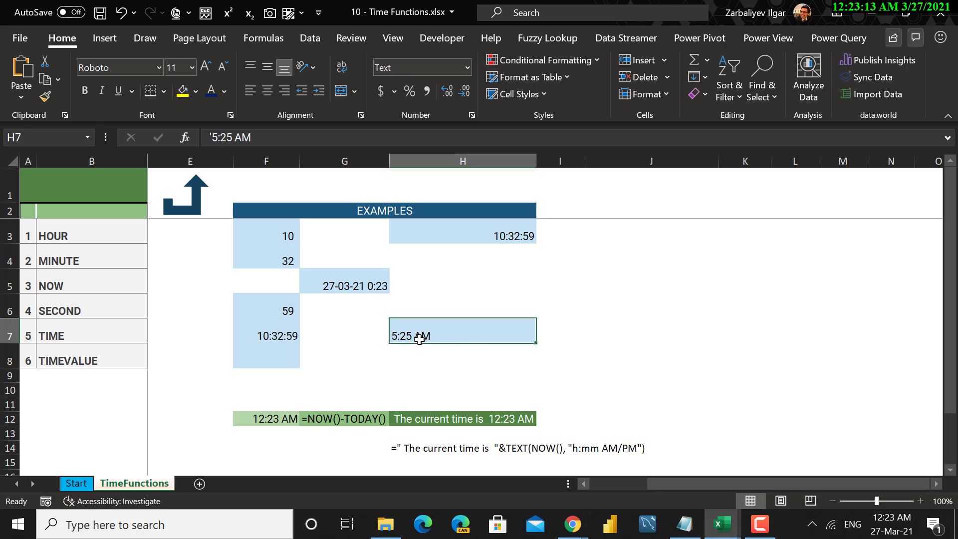
- Convert the text time in H7 to a real time value in cell F8 with the formula =TIMEVALUE(H7)
left_click(269, 355)
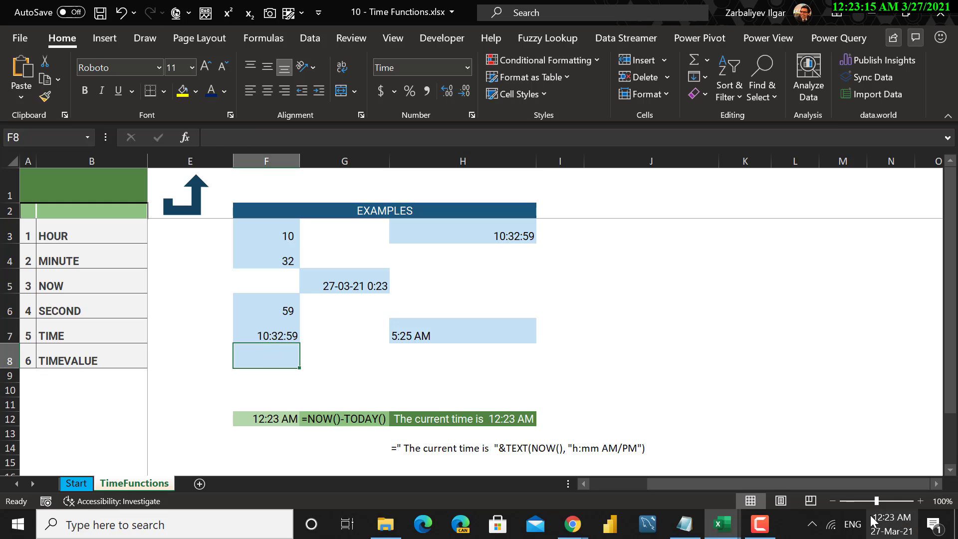
type("=Time")
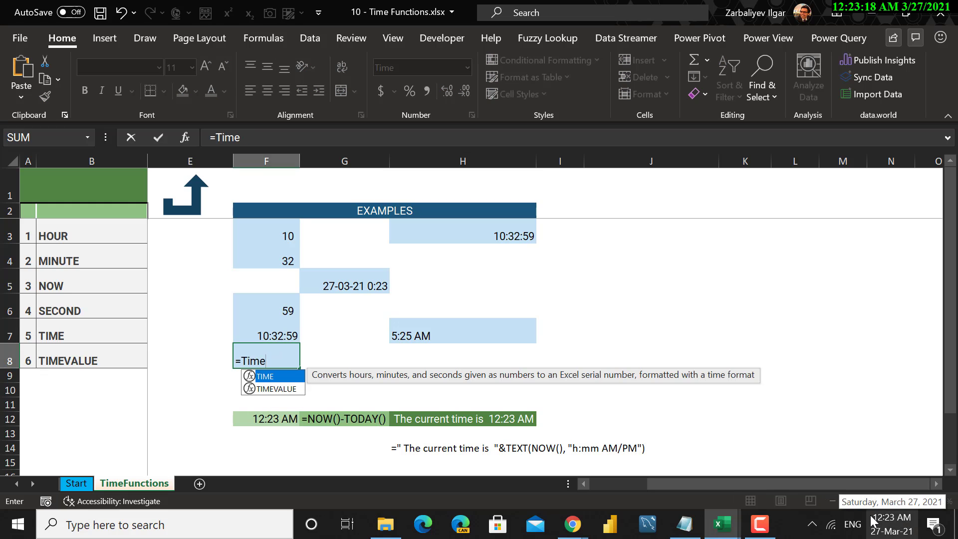
key("Down")
key("Tab")
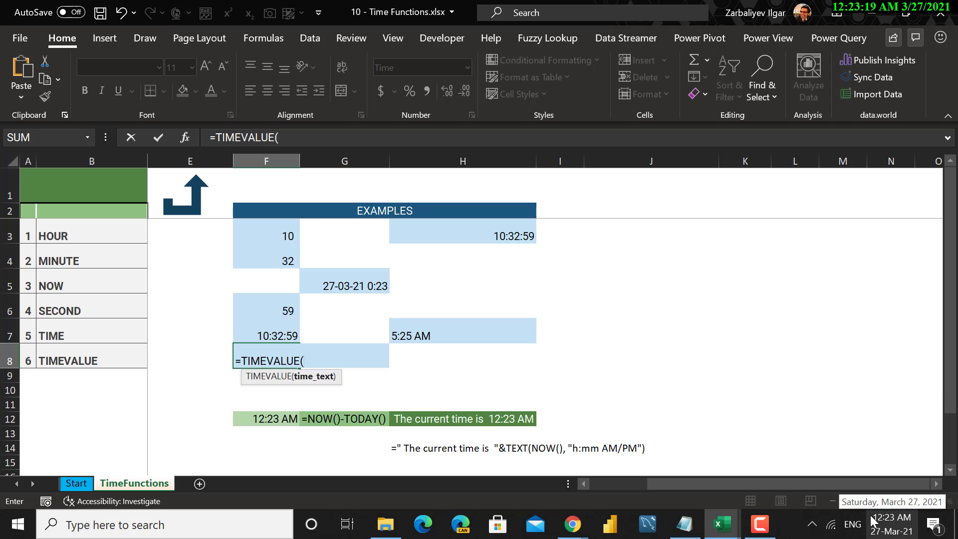
left_click(427, 336)
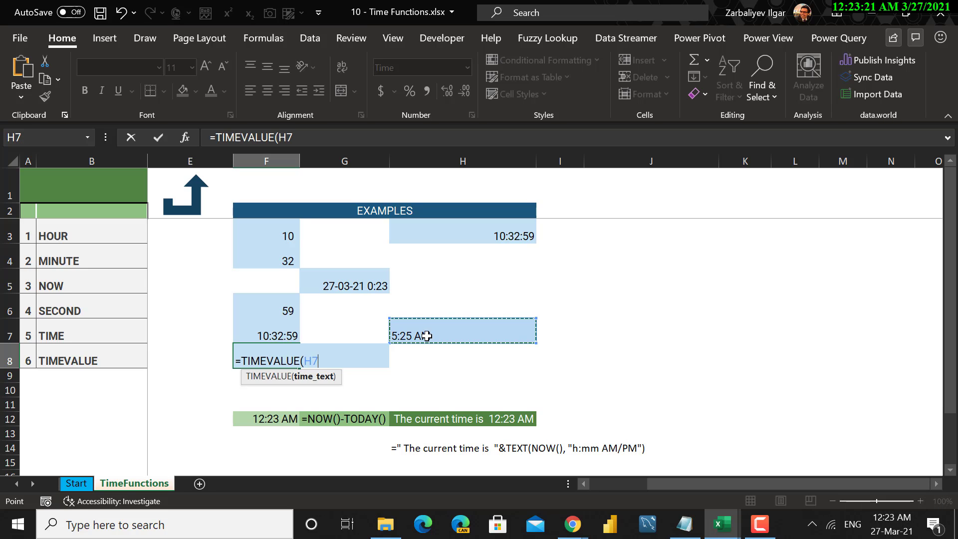
type(")")
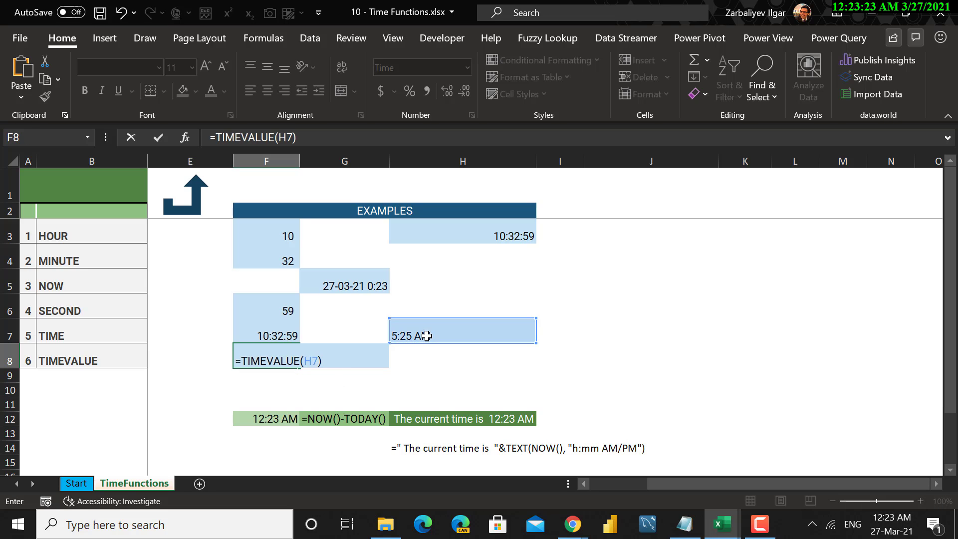
key("Return")
key("Up")
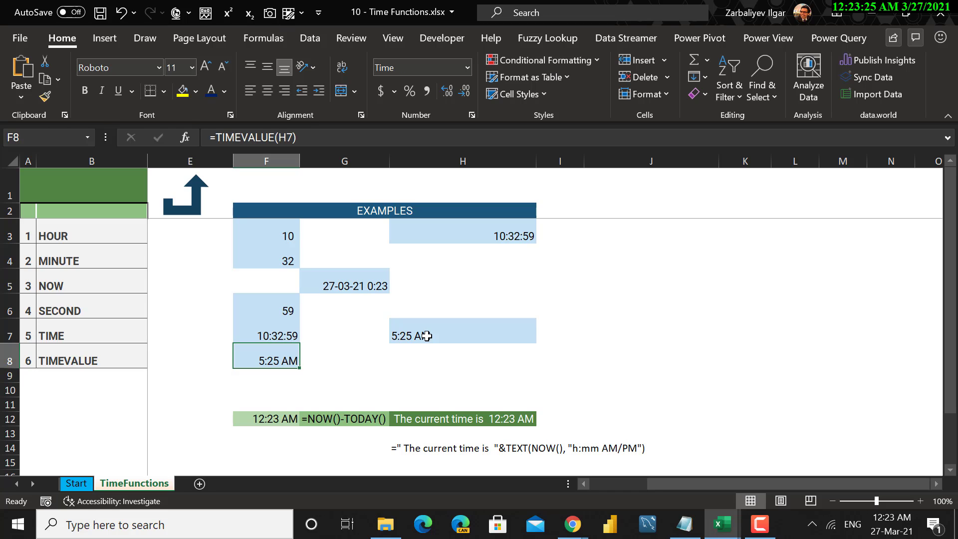